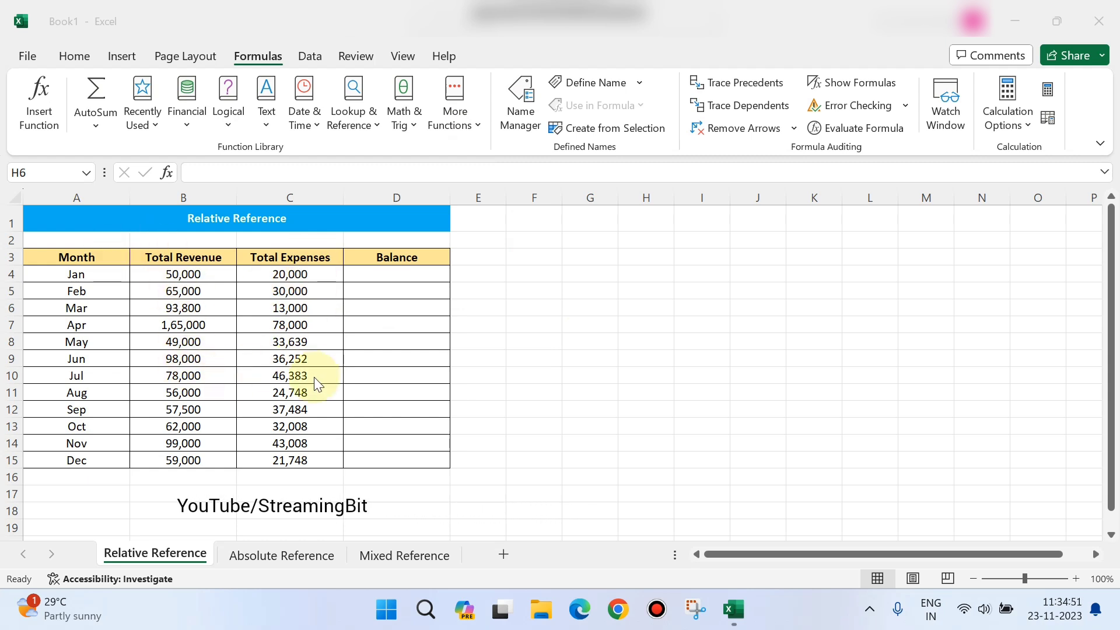
Calculate January's balance in D4 by subtracting total expenses from total revenue with the formula =B4-C4.
click(386, 272)
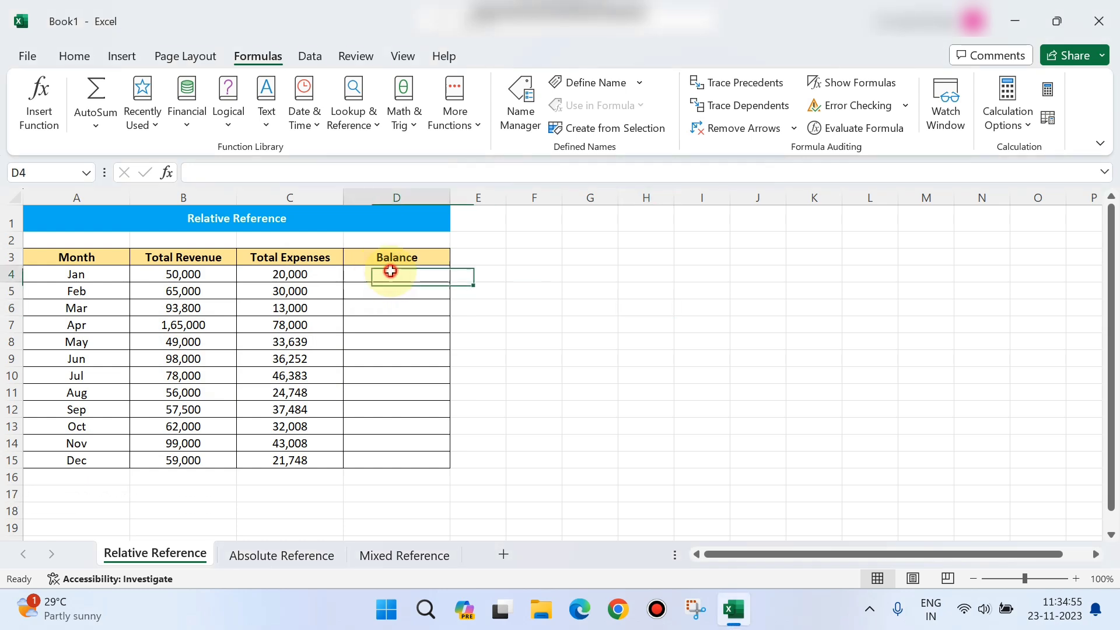
click(204, 277)
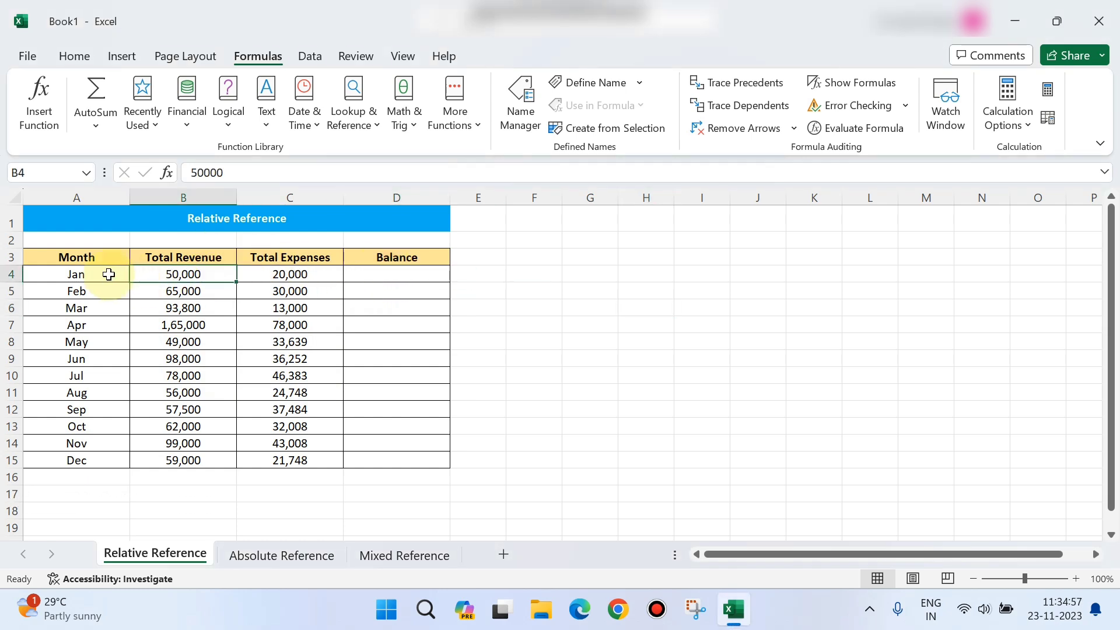
click(300, 275)
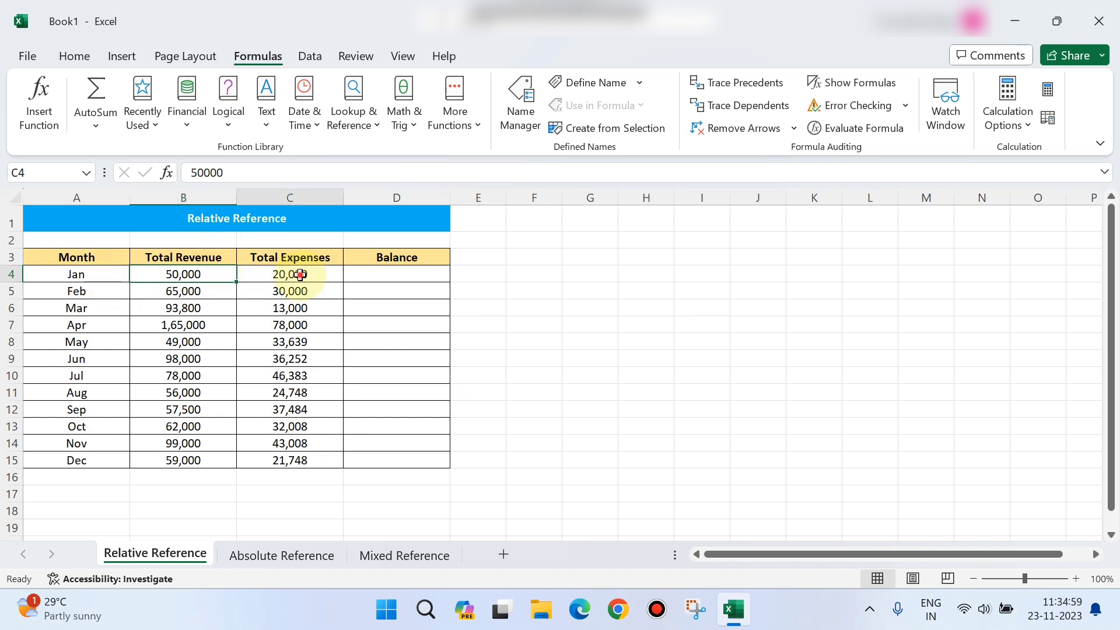
click(408, 271)
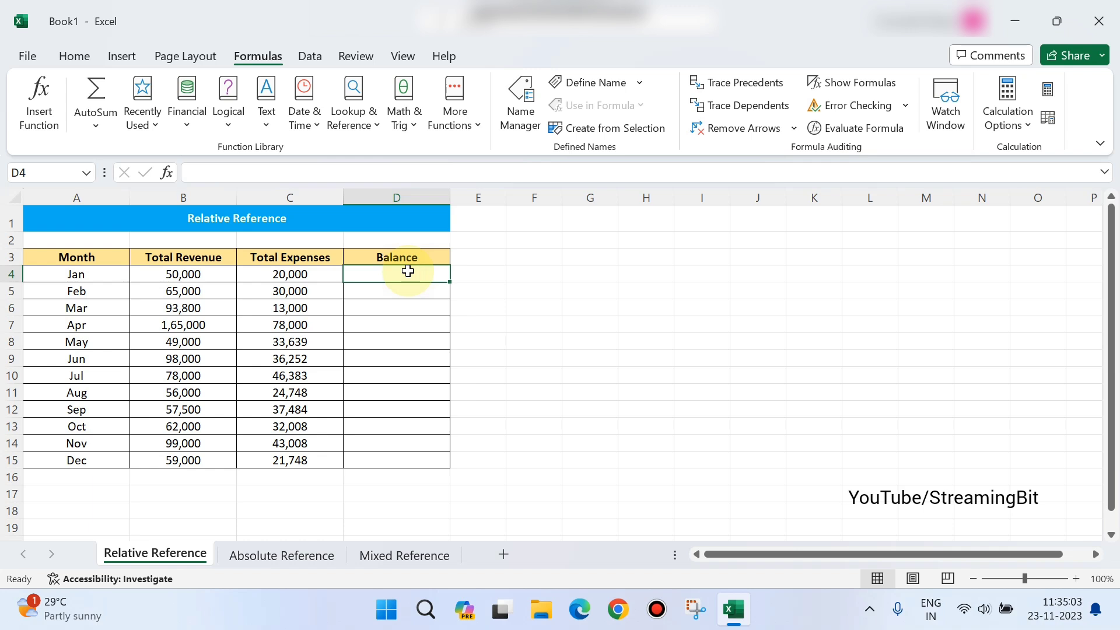
text(=)
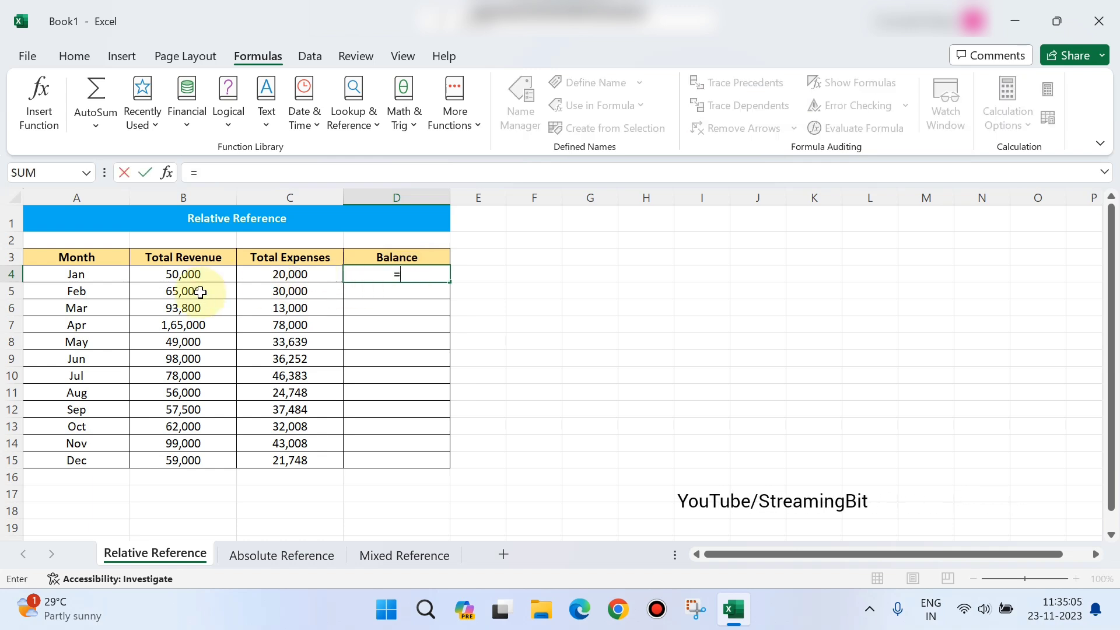
click(181, 274)
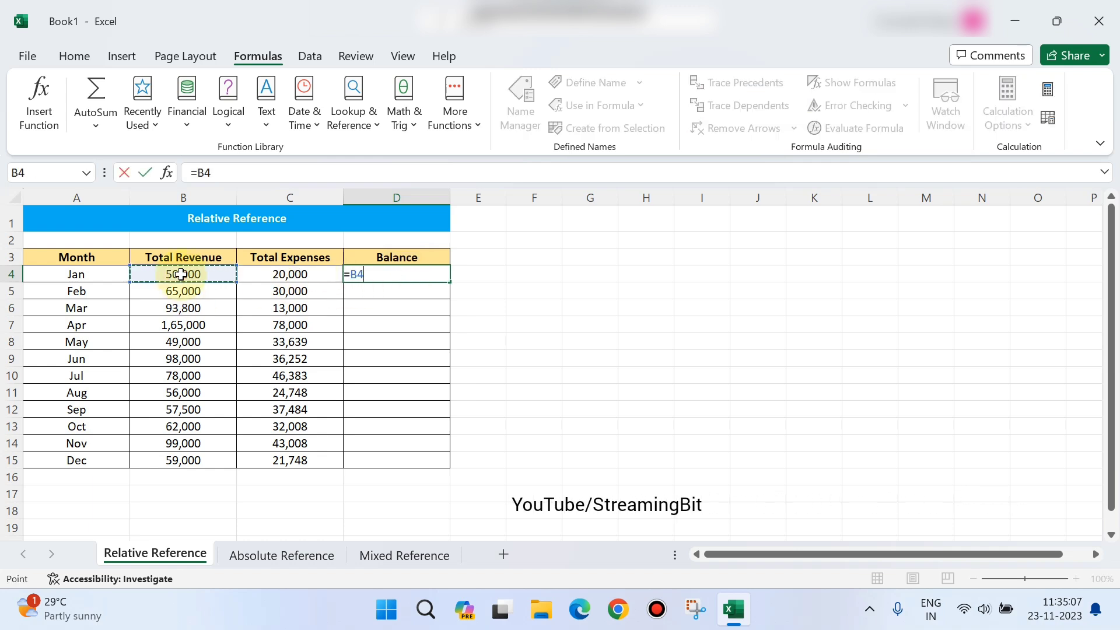
text(-)
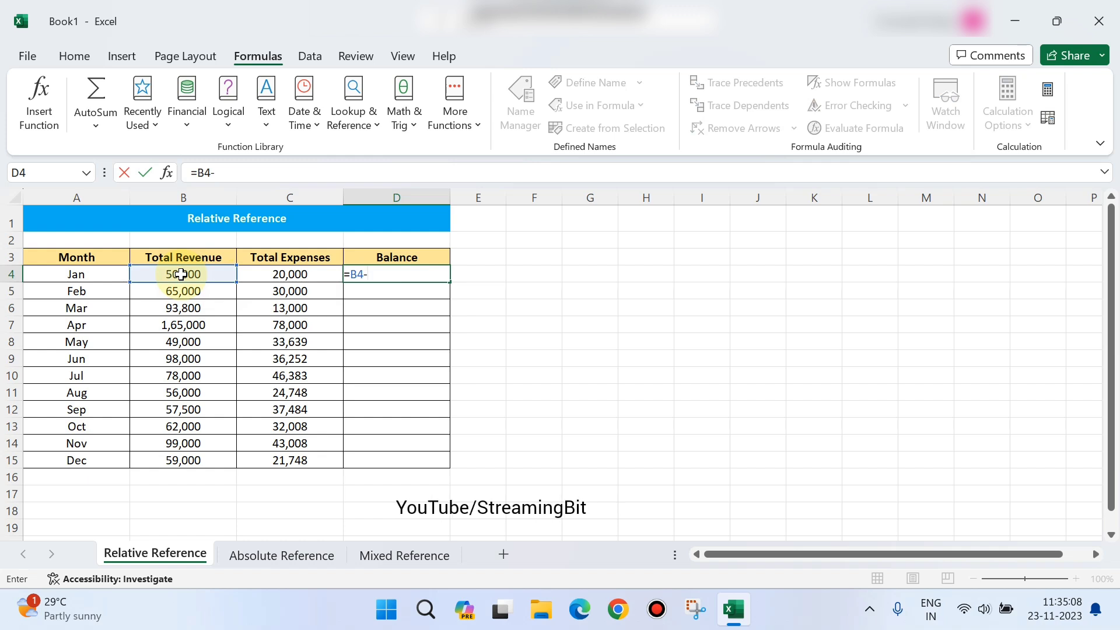
click(287, 275)
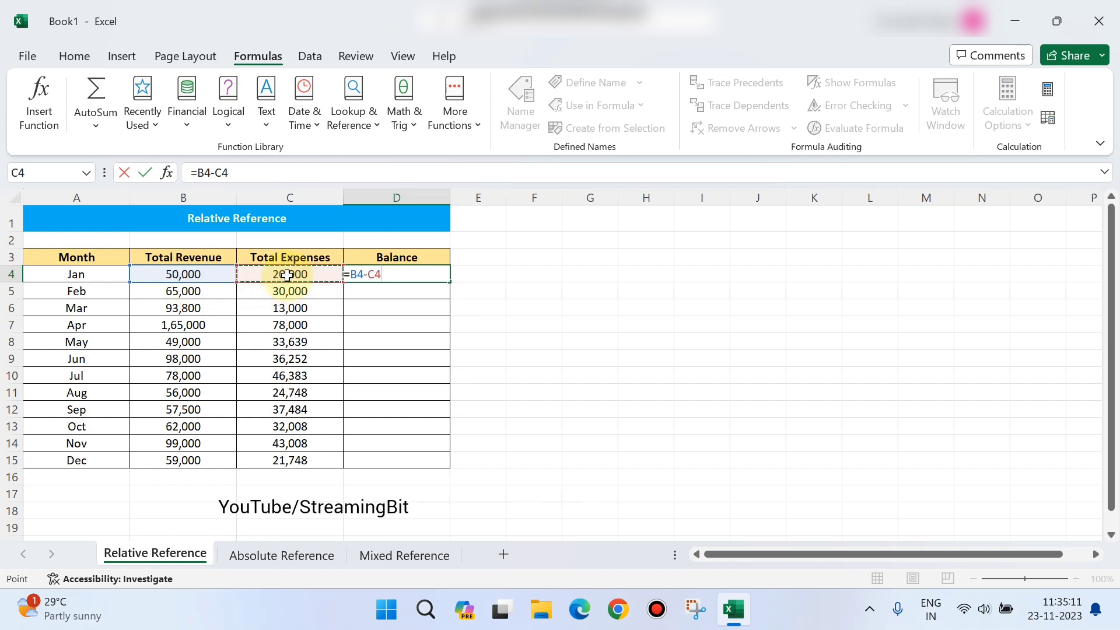
key(Return)
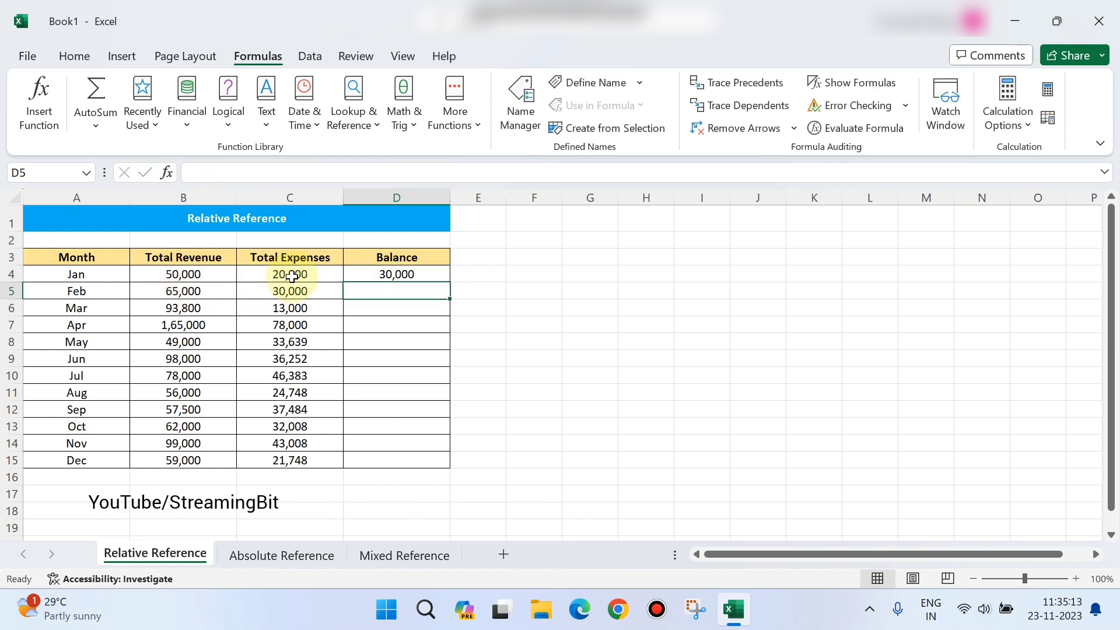
Fill the D4 balance formula down through D15 and check the formulas in the December and January rows.
click(432, 278)
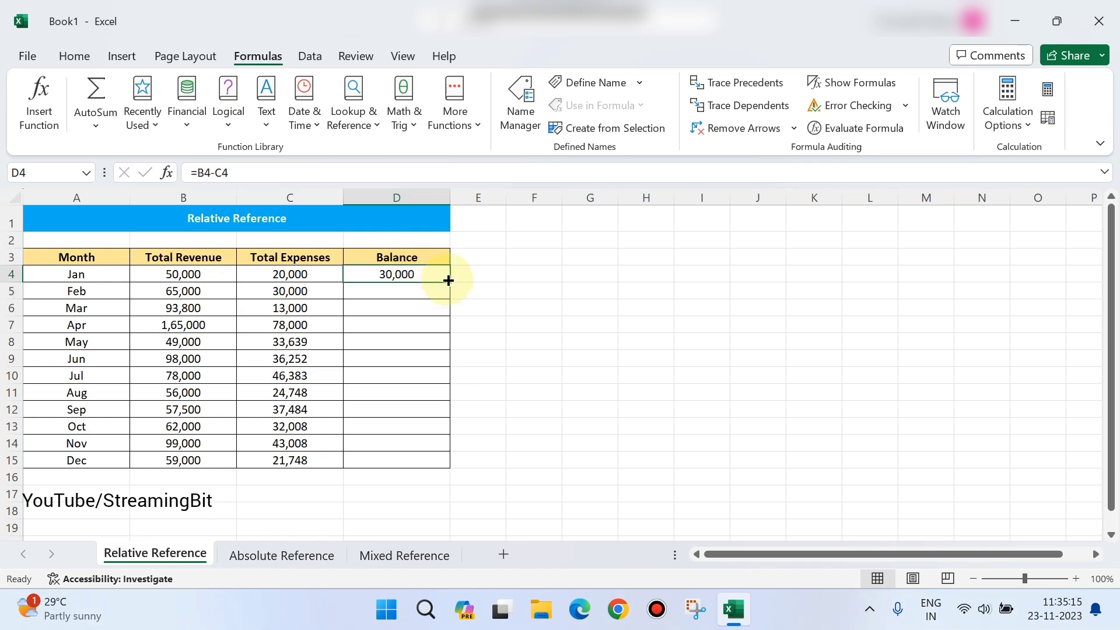
double_click(455, 284)
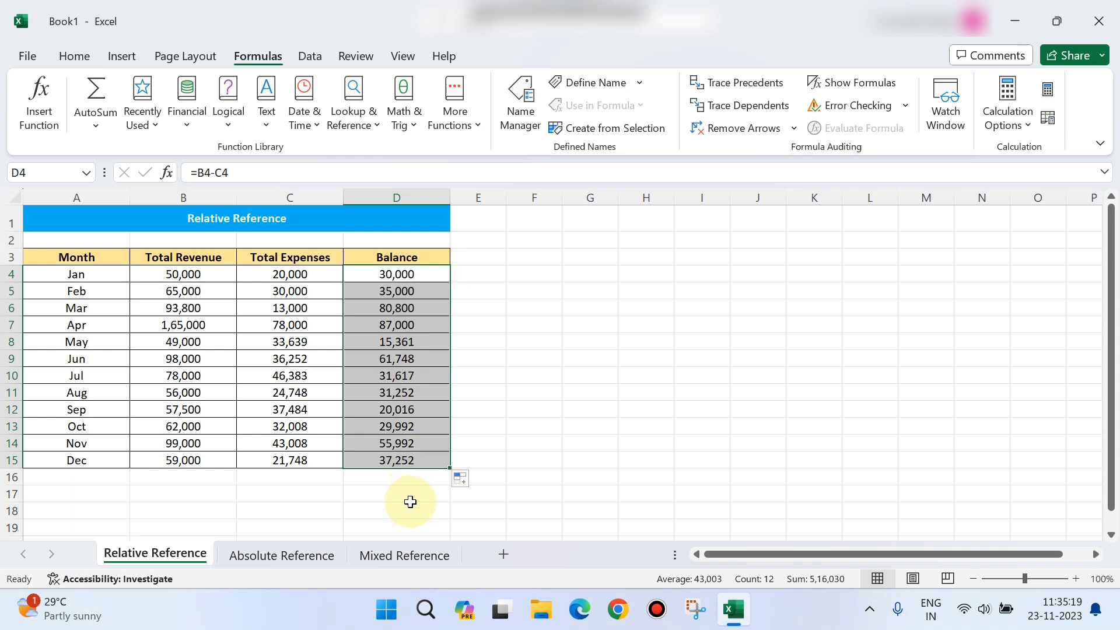
click(399, 462)
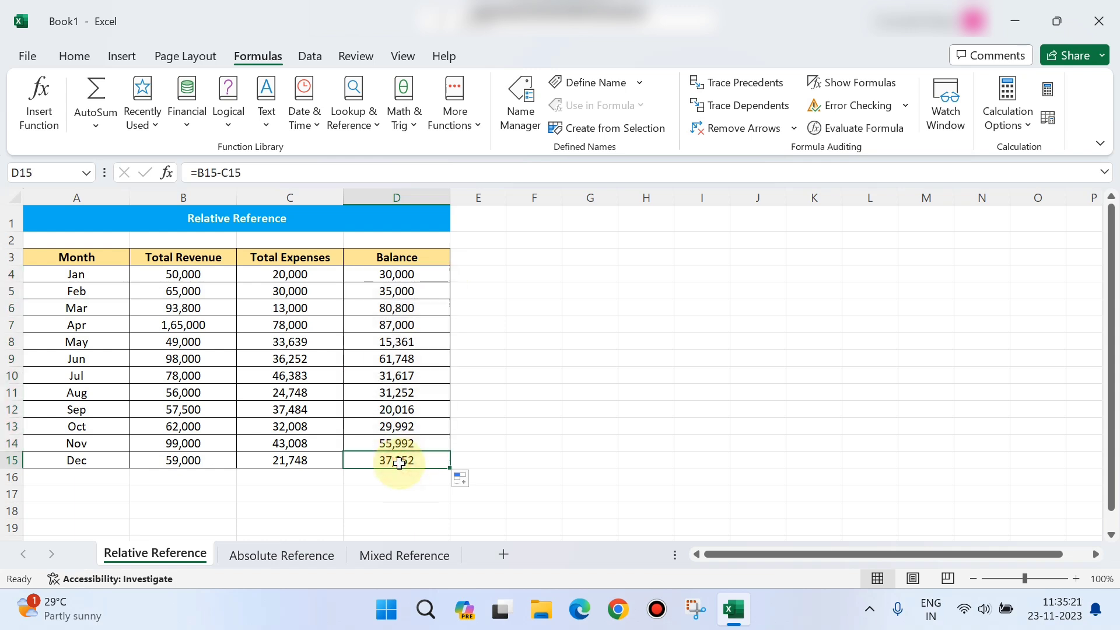
click(399, 274)
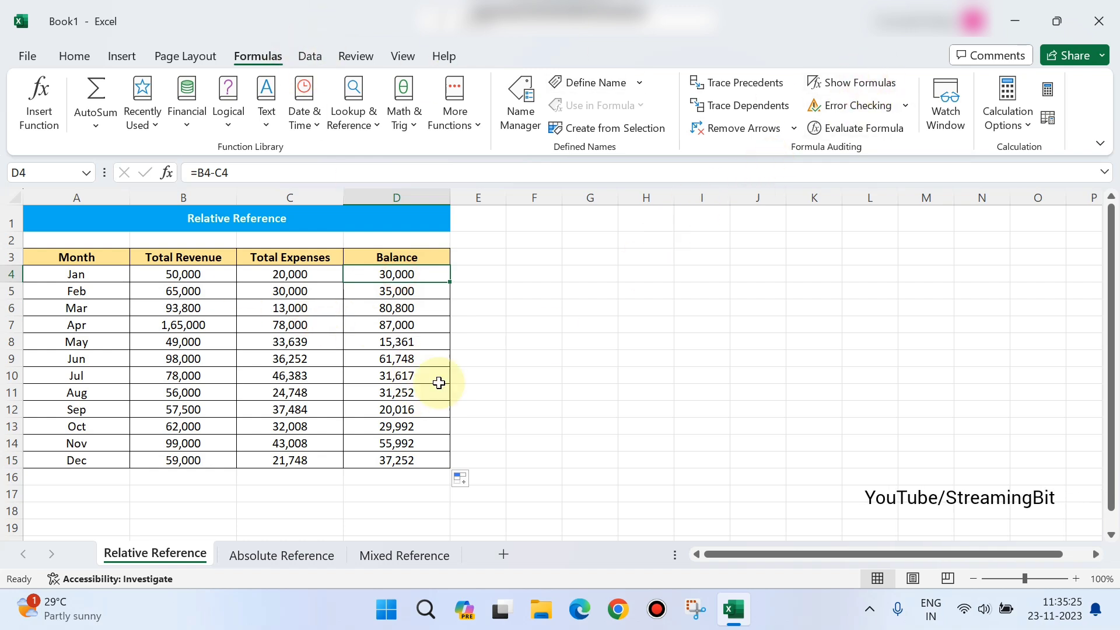
Show the sheet's formulas and examine how the row references change down the Balance column from D4 to D15.
click(435, 412)
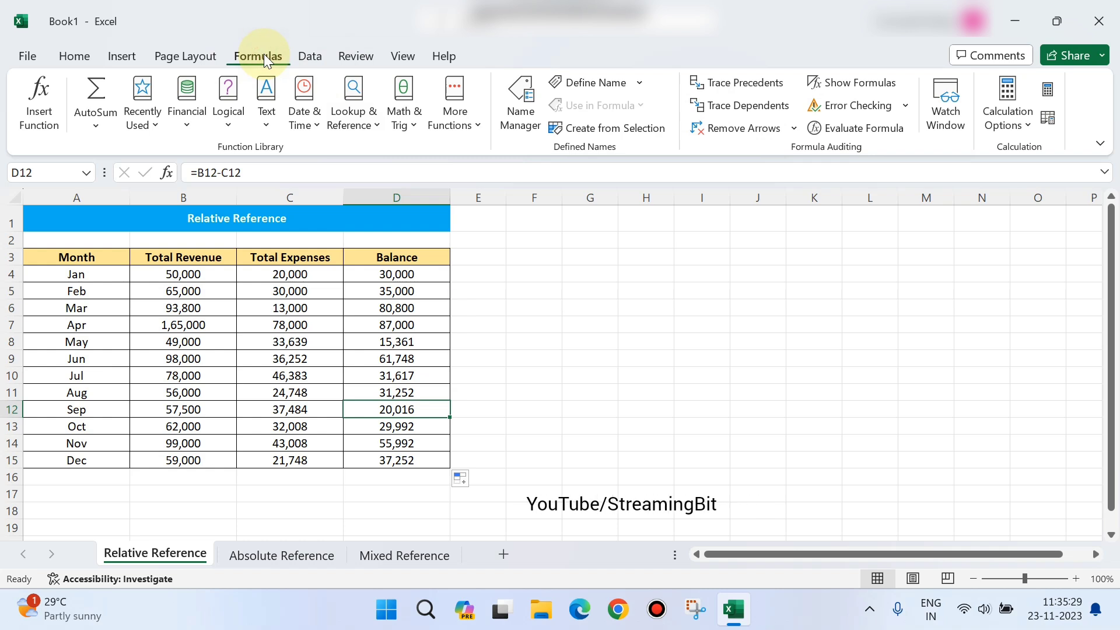
click(841, 82)
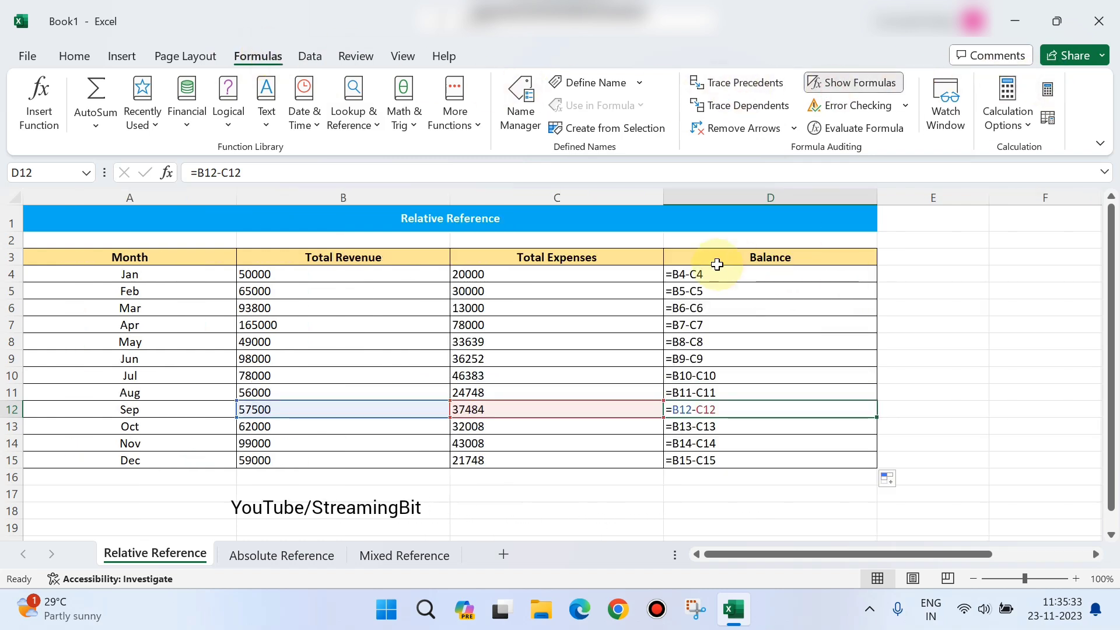
click(708, 464)
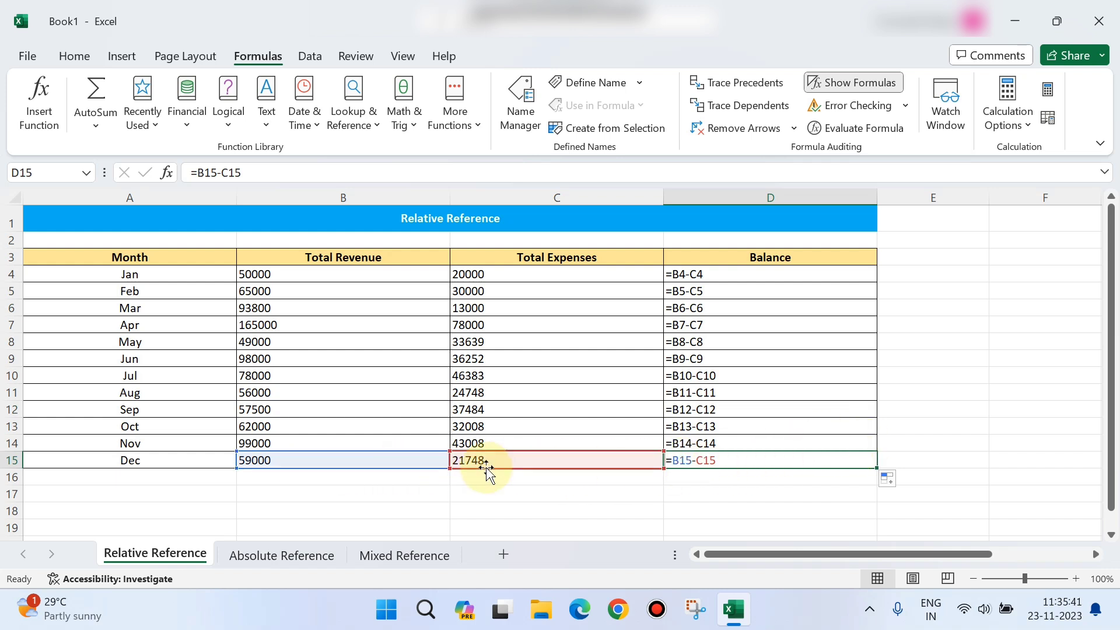
click(689, 274)
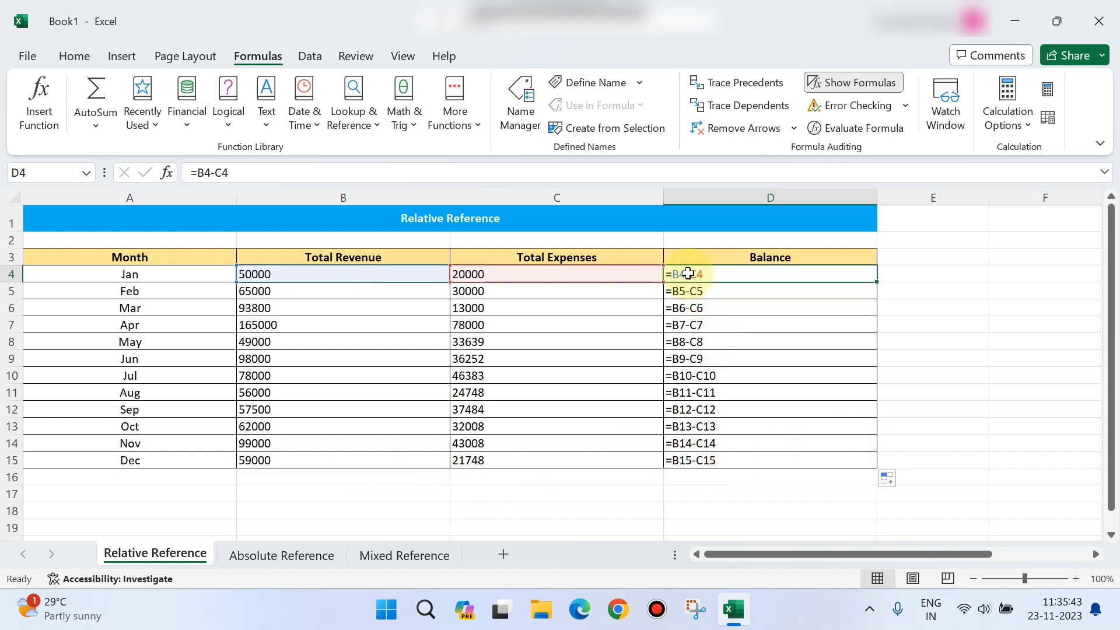
click(699, 291)
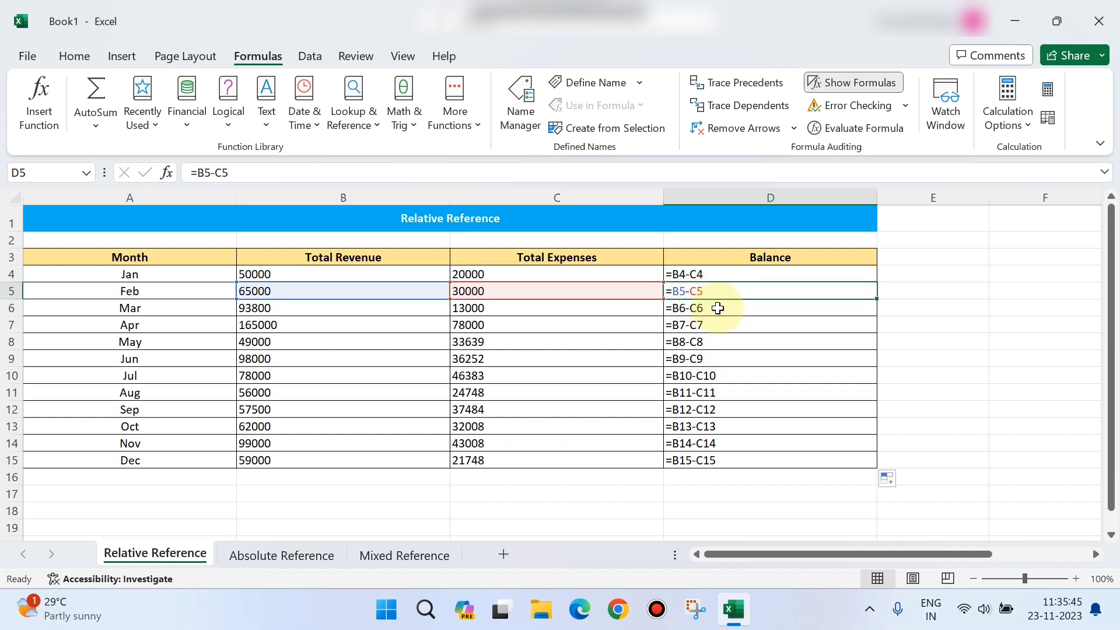
click(718, 308)
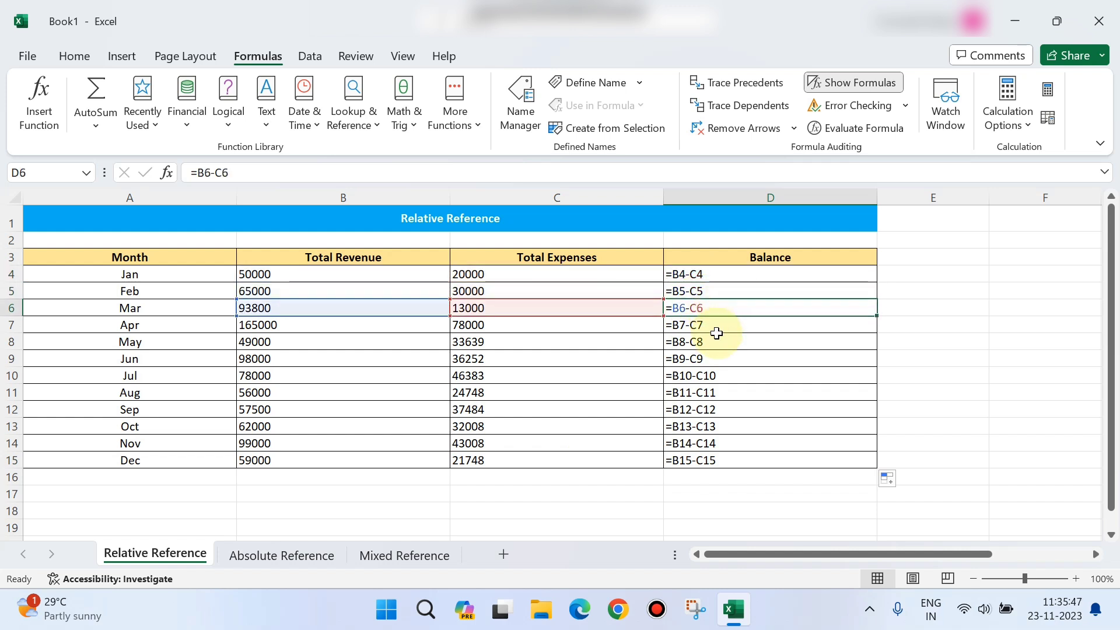
click(703, 326)
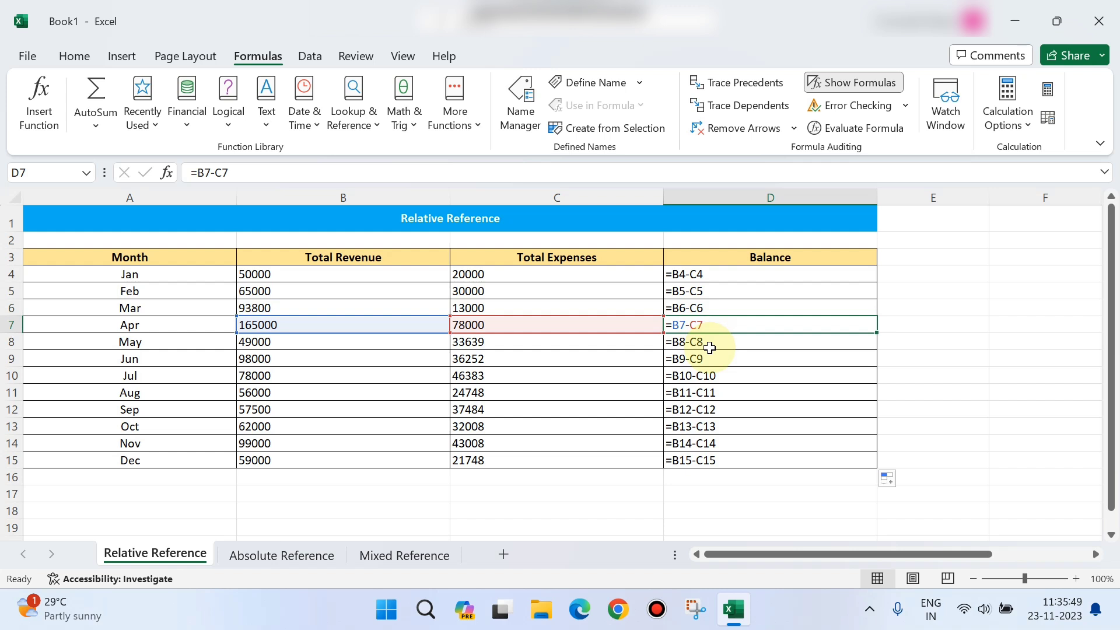
click(722, 461)
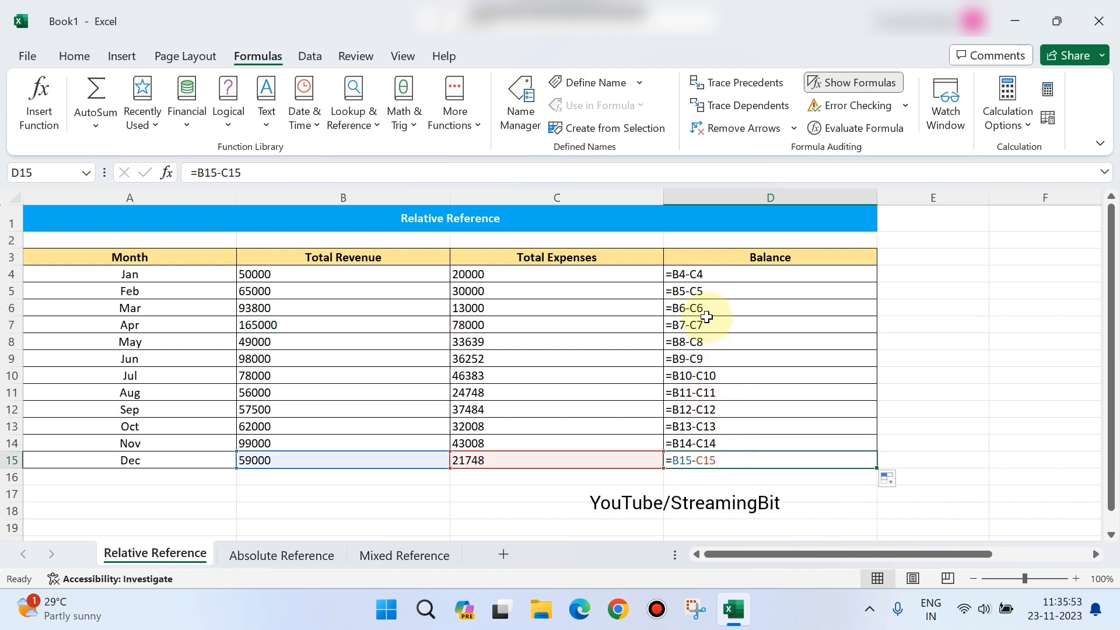
Compare the Balance formulas in D4 through D7 and D15 again, and switch the sheet back to showing calculated values.
click(684, 293)
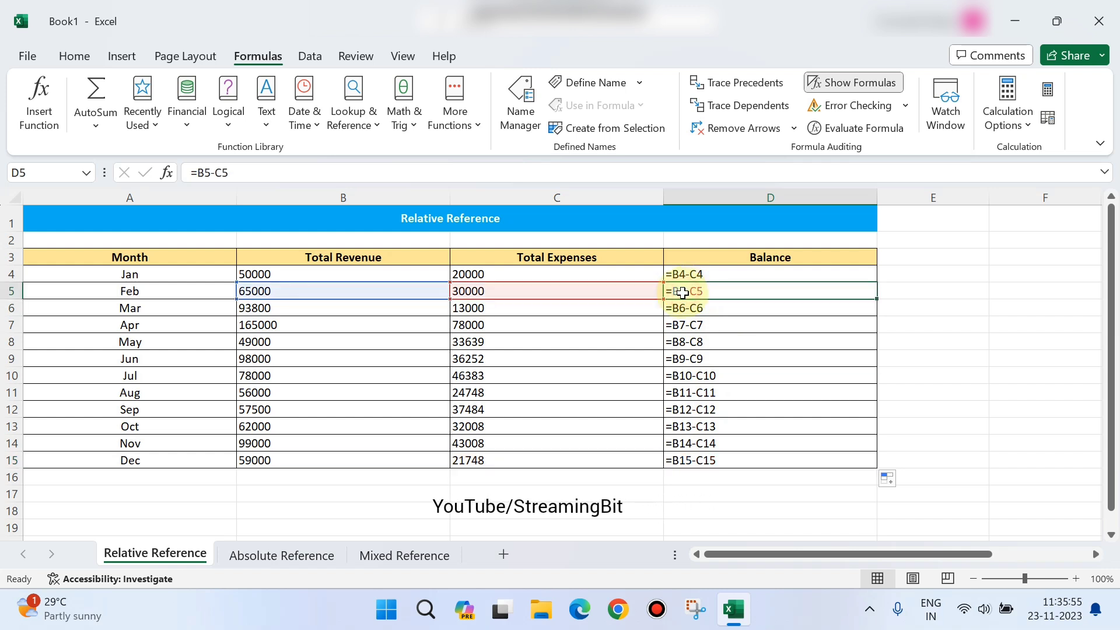
key(Up)
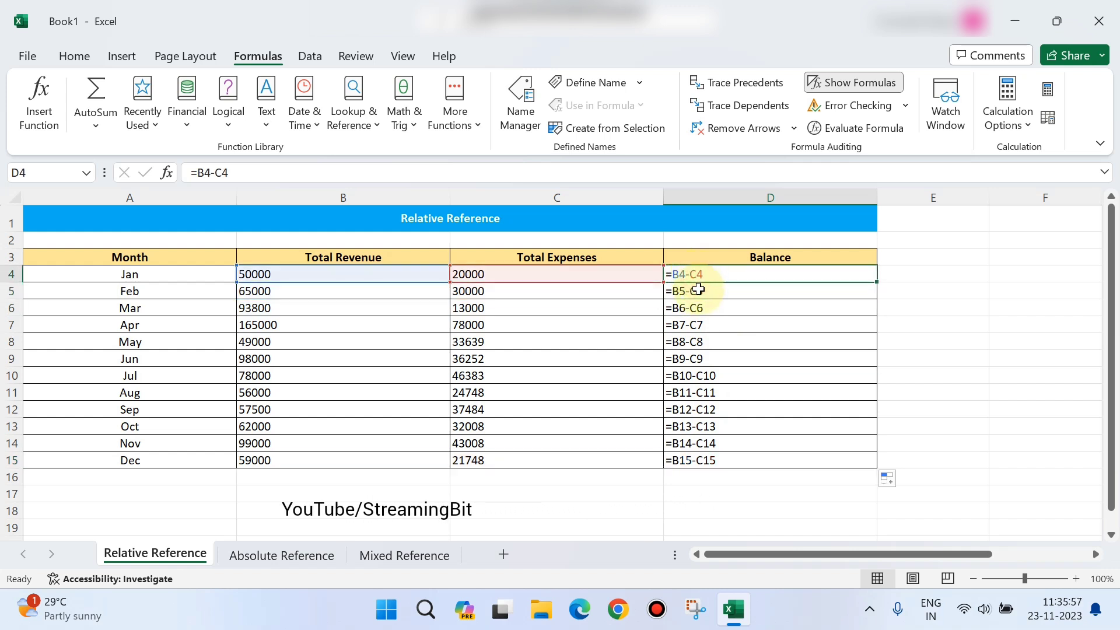
click(699, 290)
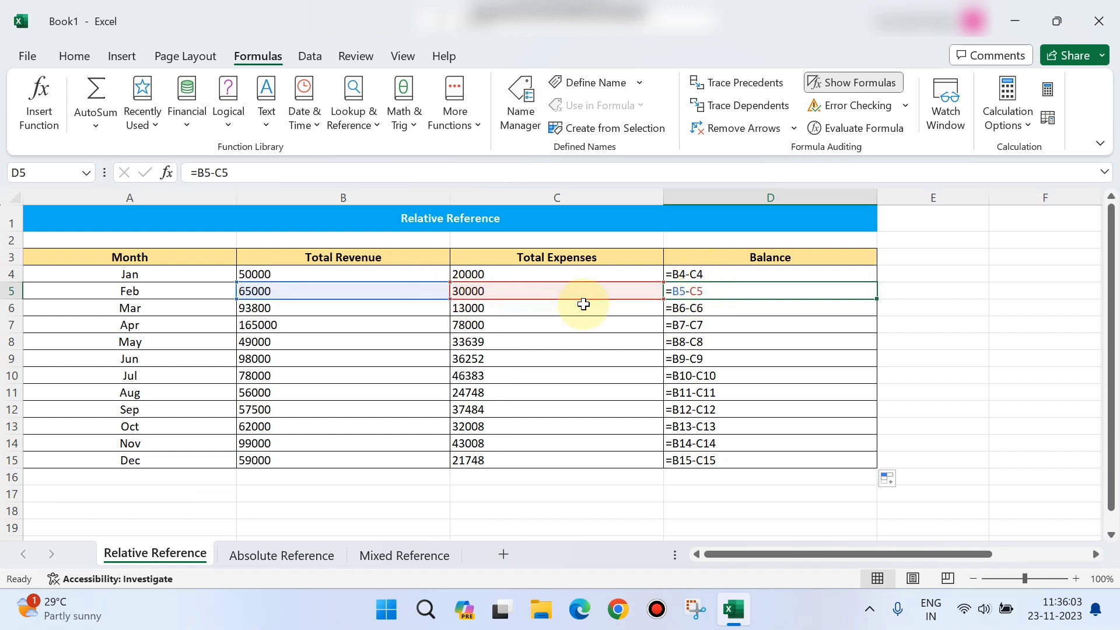
click(708, 310)
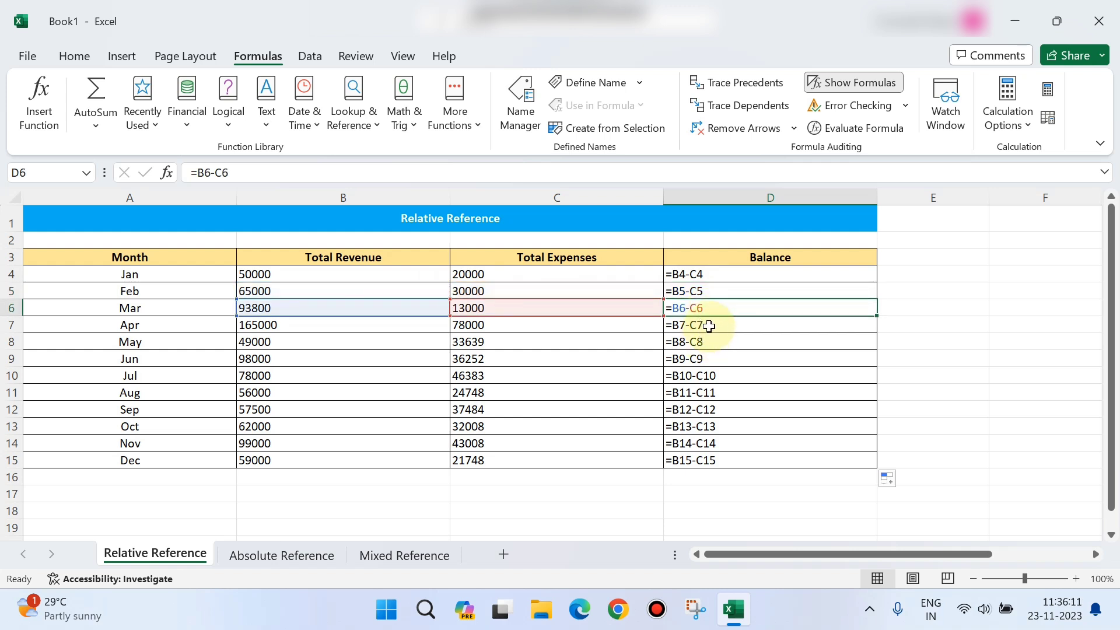
click(709, 326)
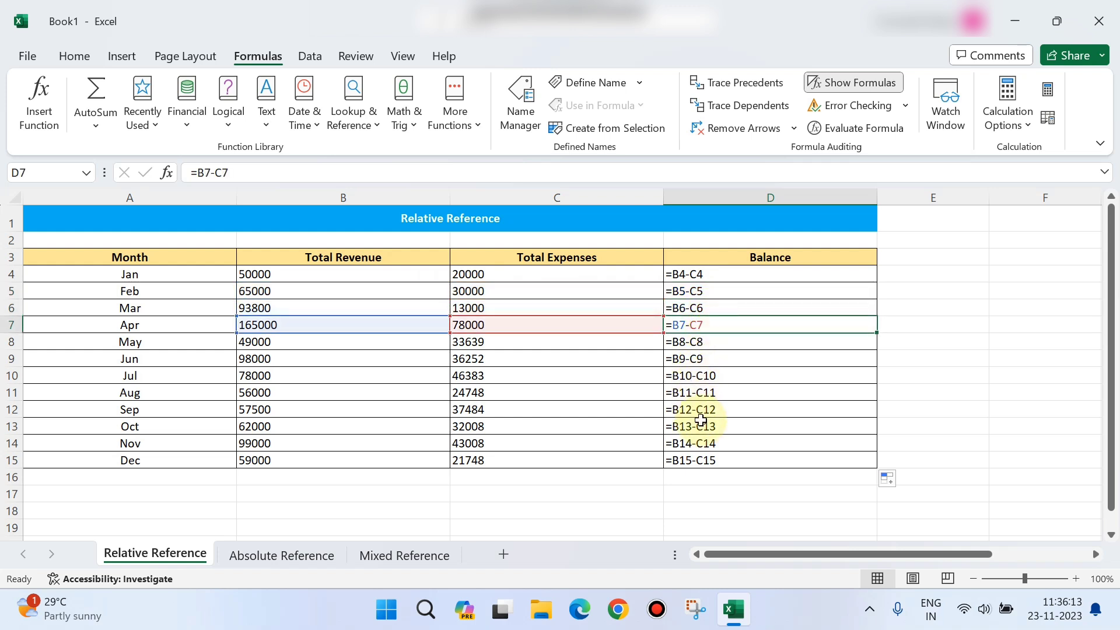
click(718, 463)
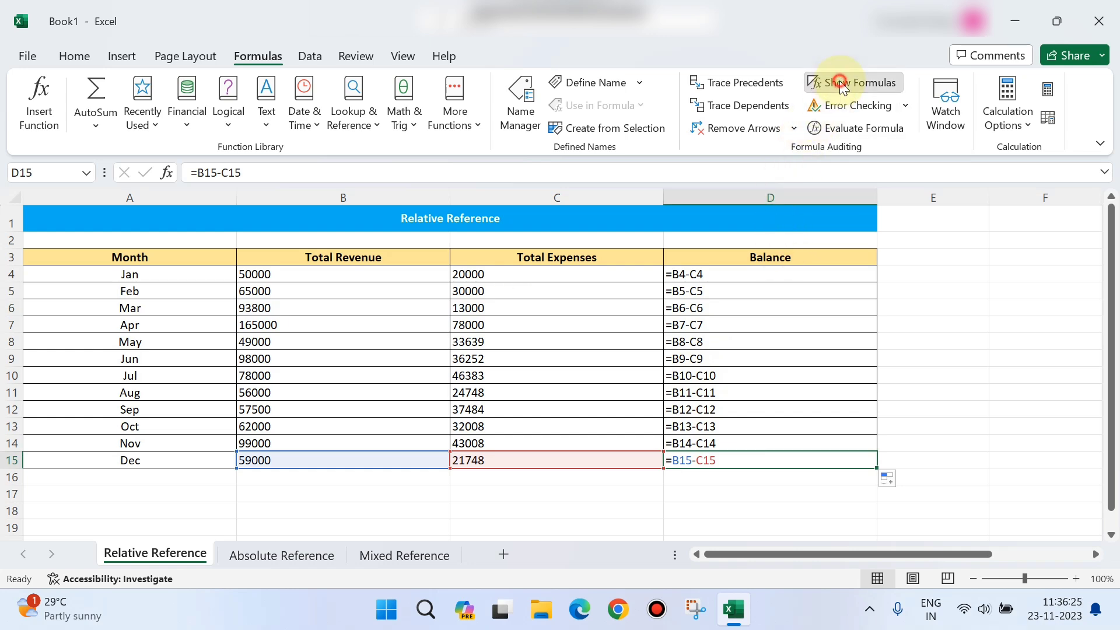
click(825, 82)
click(517, 491)
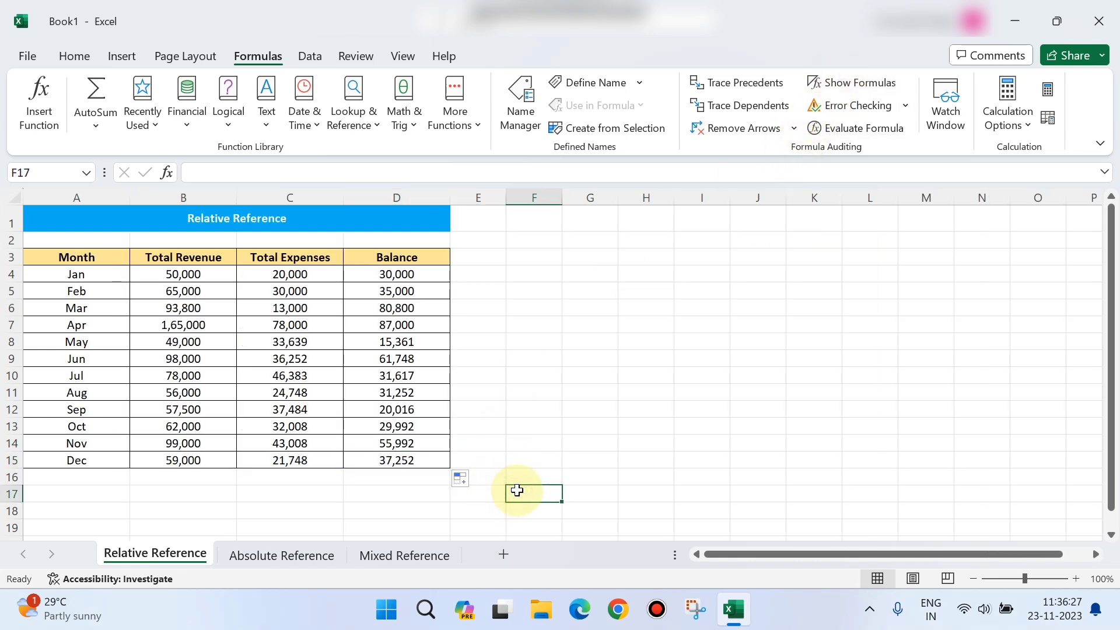
Open the Absolute Reference sheet and examine the Maximum Marks row and the Name, Marks Scored and Percentage headers.
click(286, 553)
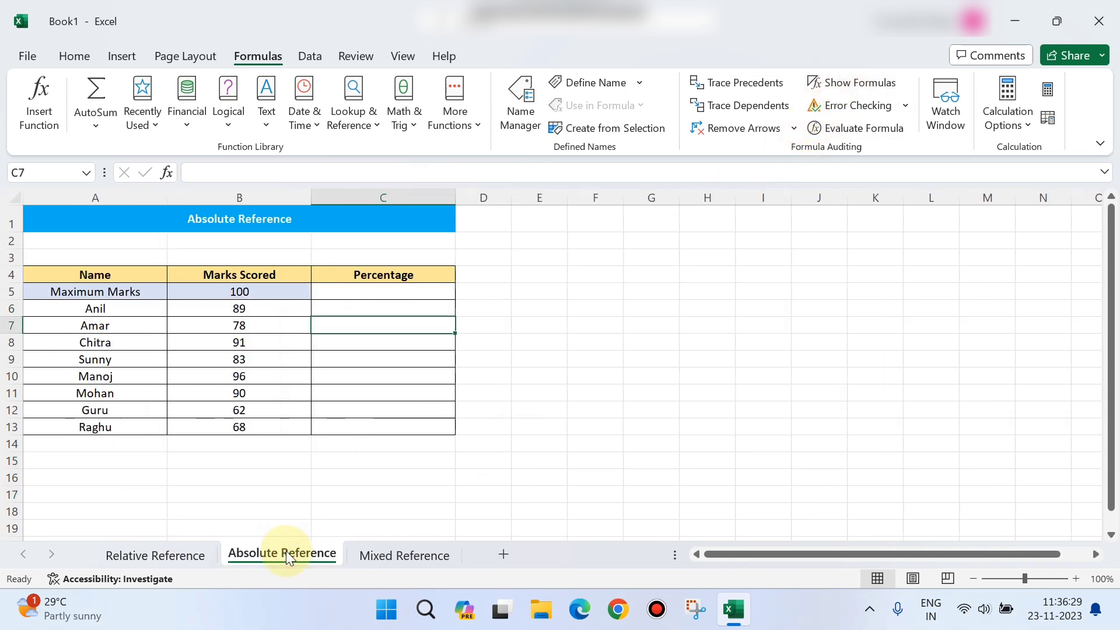
click(391, 479)
click(368, 305)
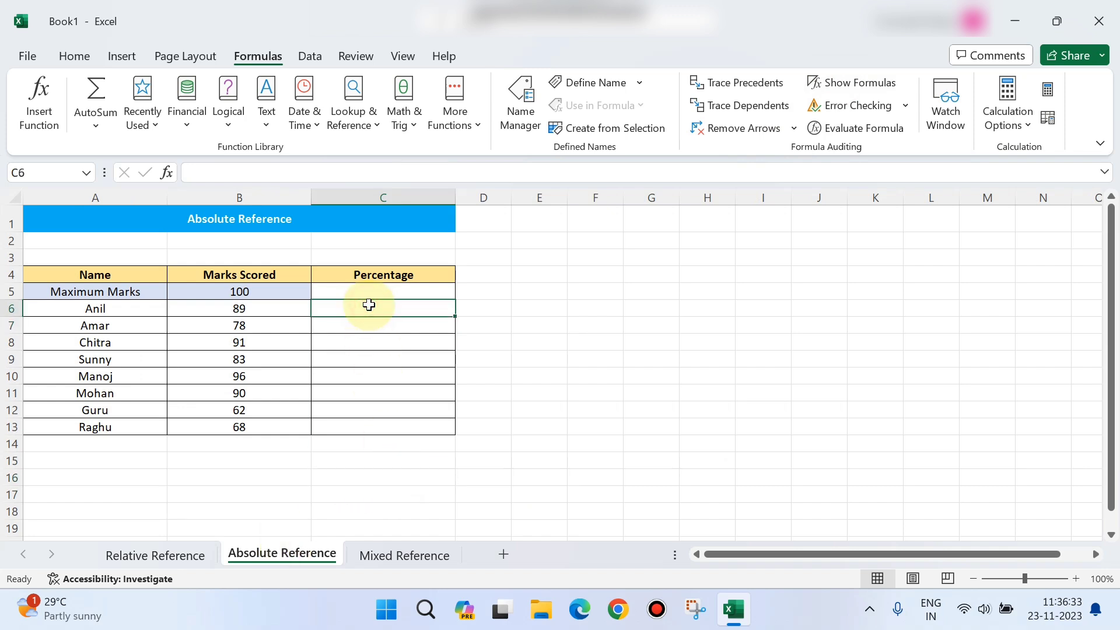
drag(146, 285, 234, 292)
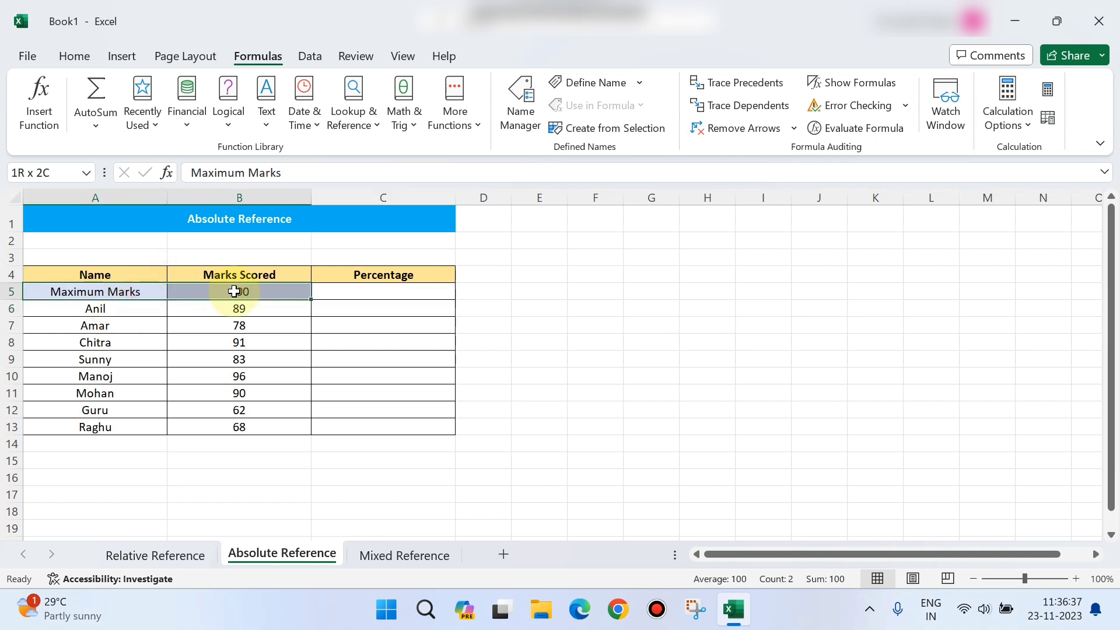
click(277, 293)
click(113, 274)
click(220, 274)
click(405, 275)
Calculate the first student's percentage in C6 by dividing the marks scored in B6 by the maximum marks in B5.
click(408, 313)
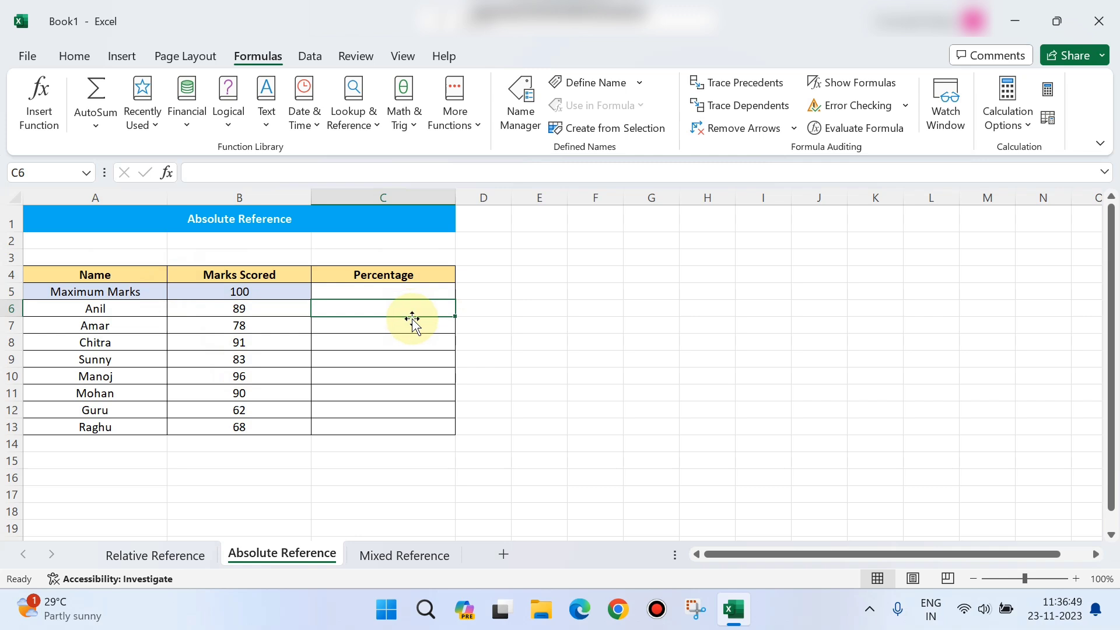
text(=)
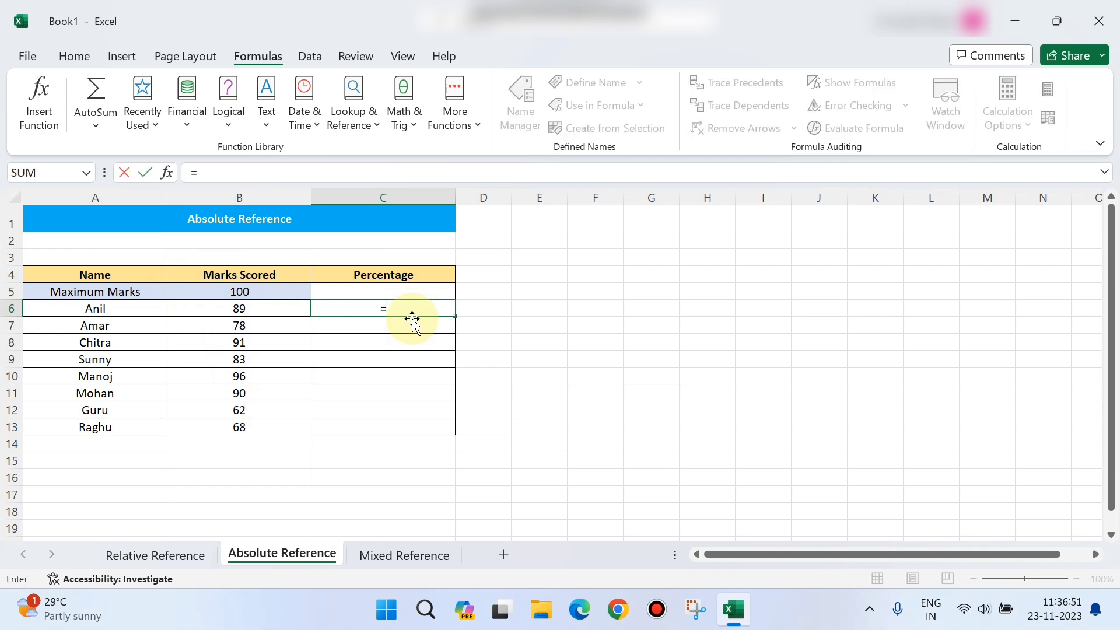
click(264, 309)
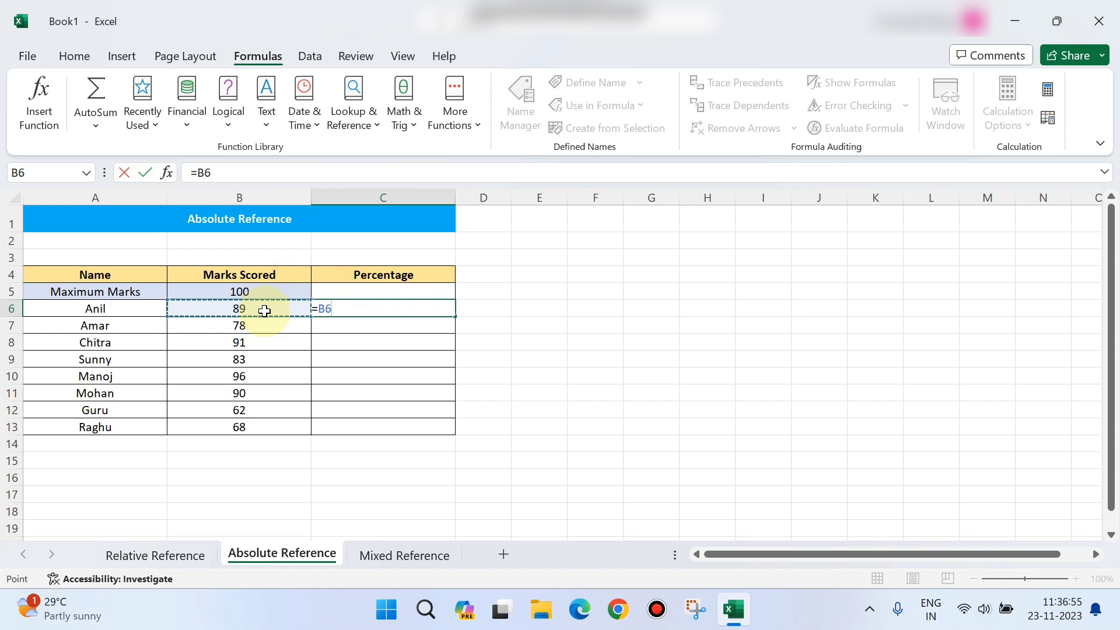
click(282, 290)
key(Return)
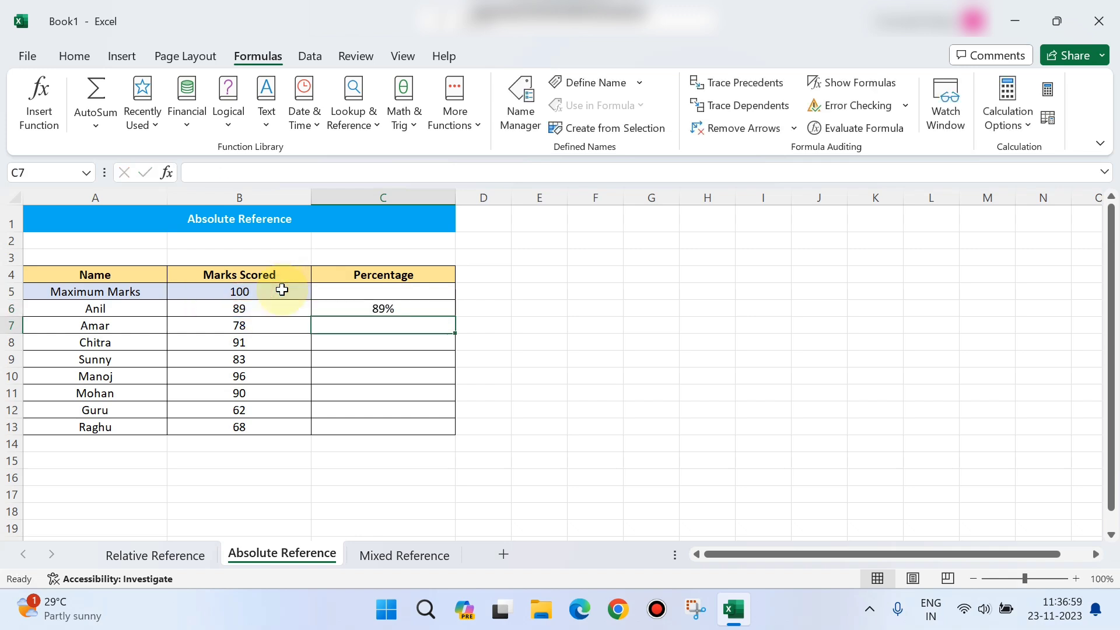
Copy the percentage formula from C6 down to C13 and check the copied formulas in C7 and C8 against their marks.
click(429, 313)
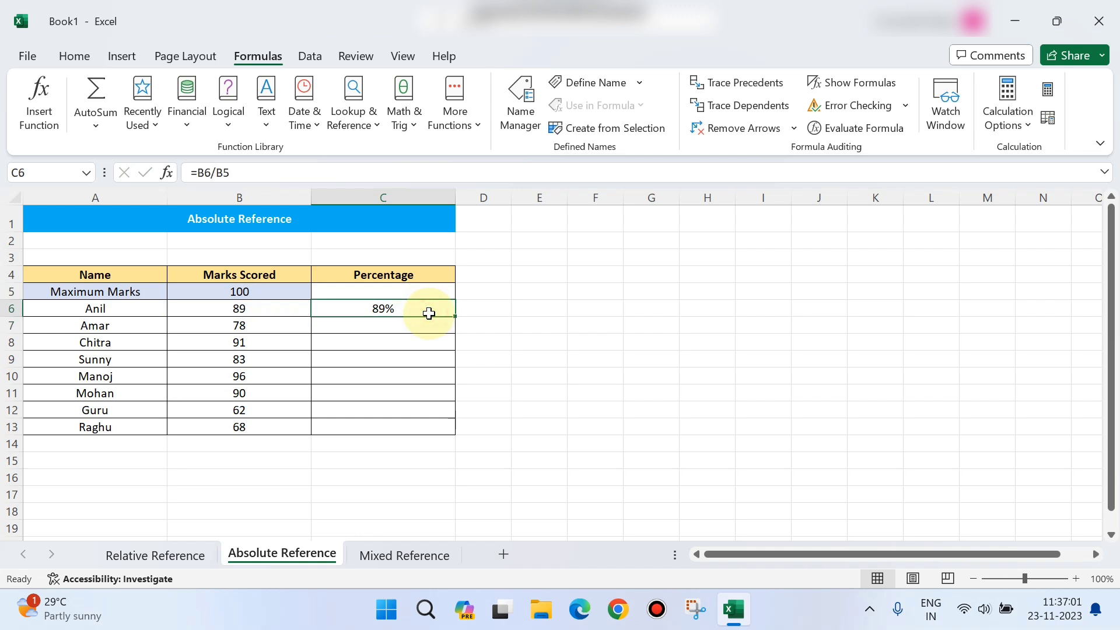
double_click(457, 318)
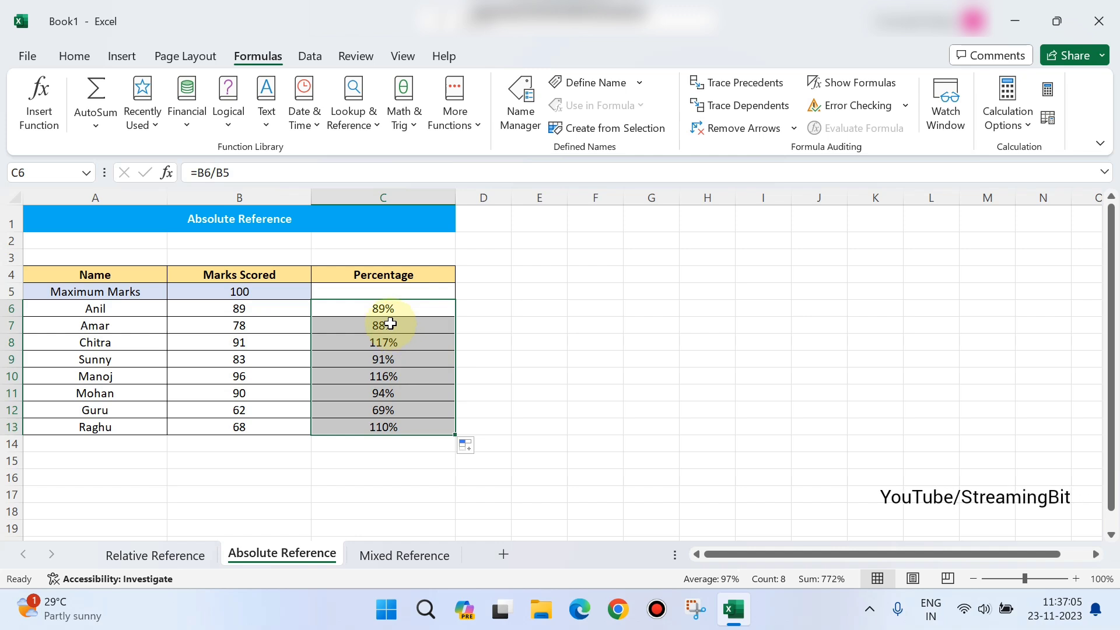
click(266, 327)
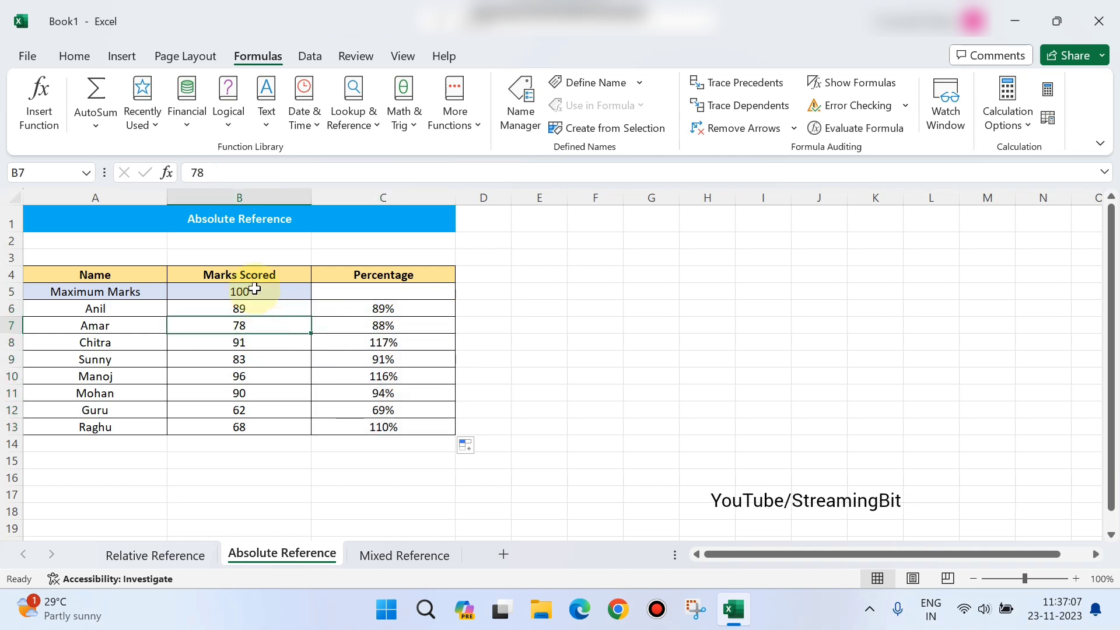
click(367, 327)
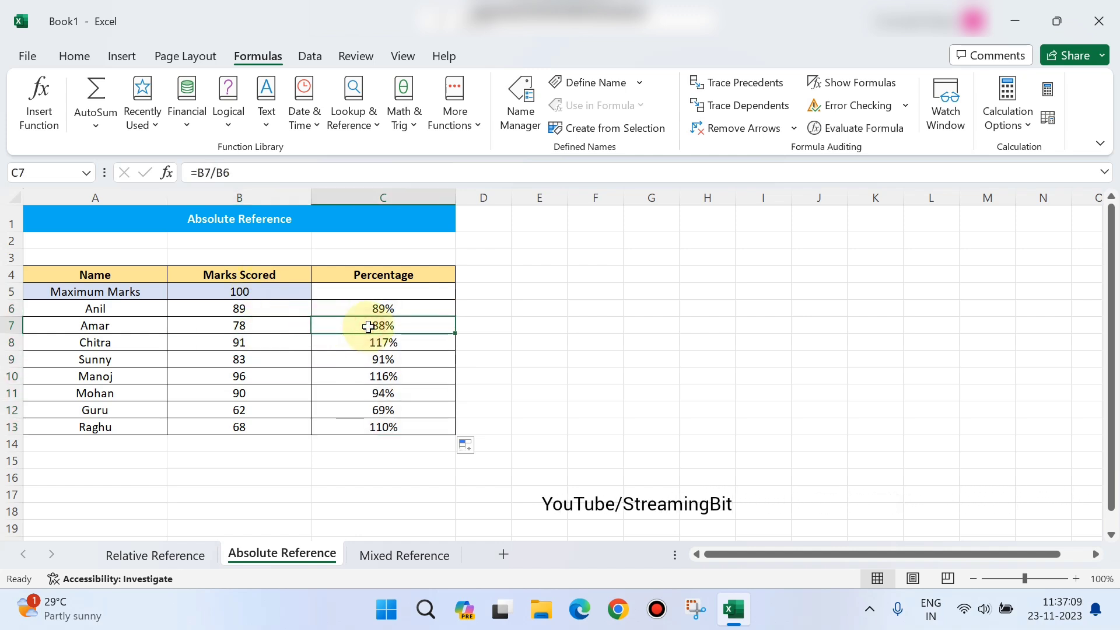
click(247, 339)
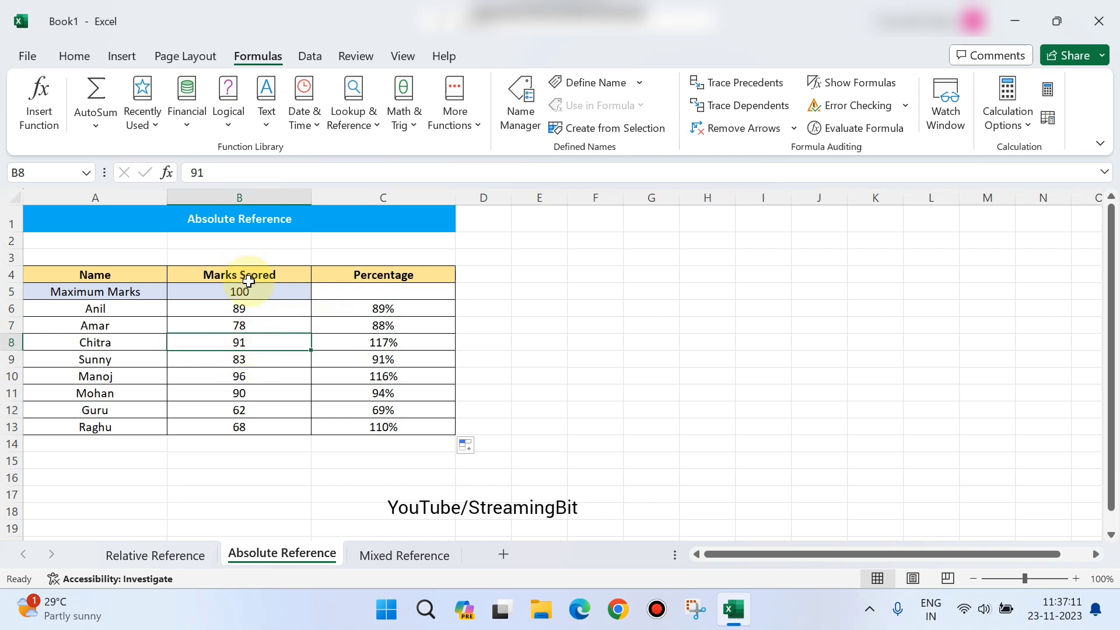
click(388, 339)
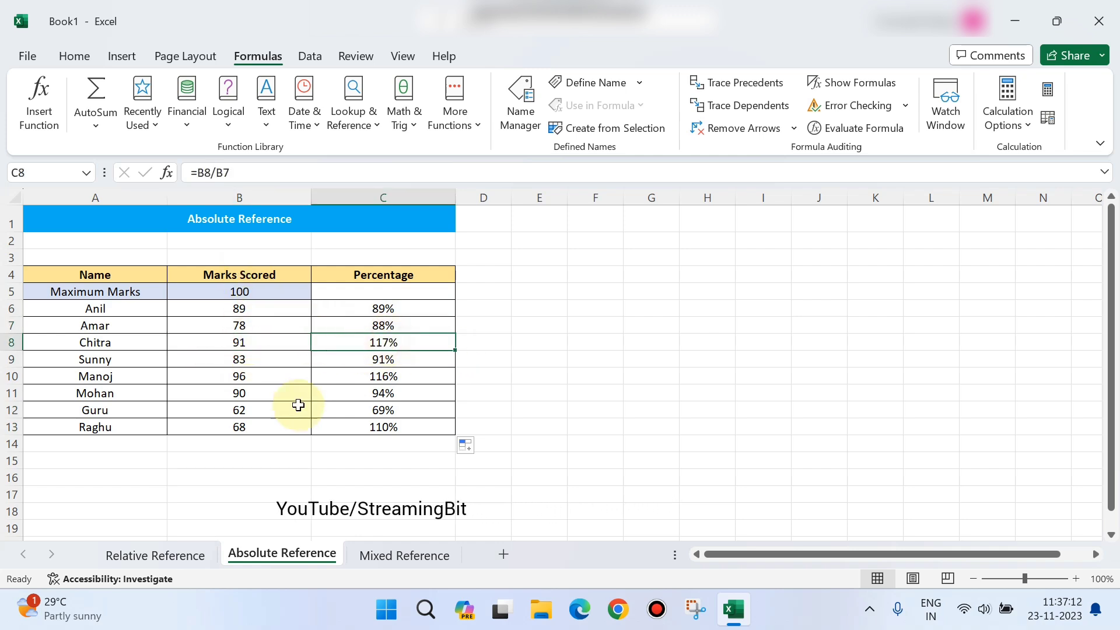
Compare the marks in B13 with the formula in C13, and review the copied percentages from C7 to C13.
click(276, 426)
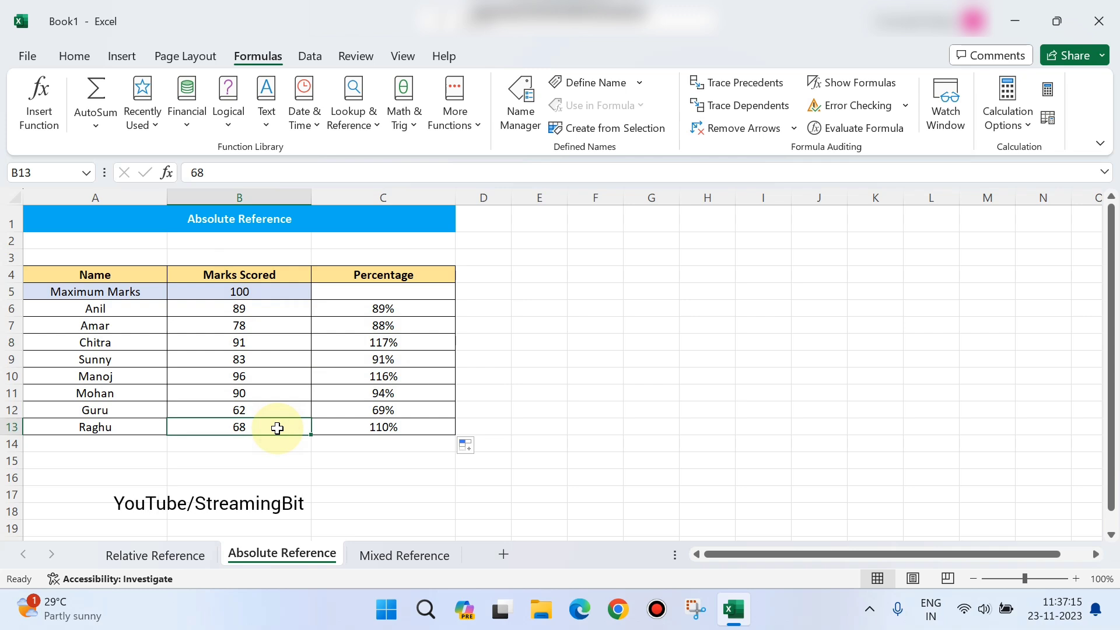
click(353, 428)
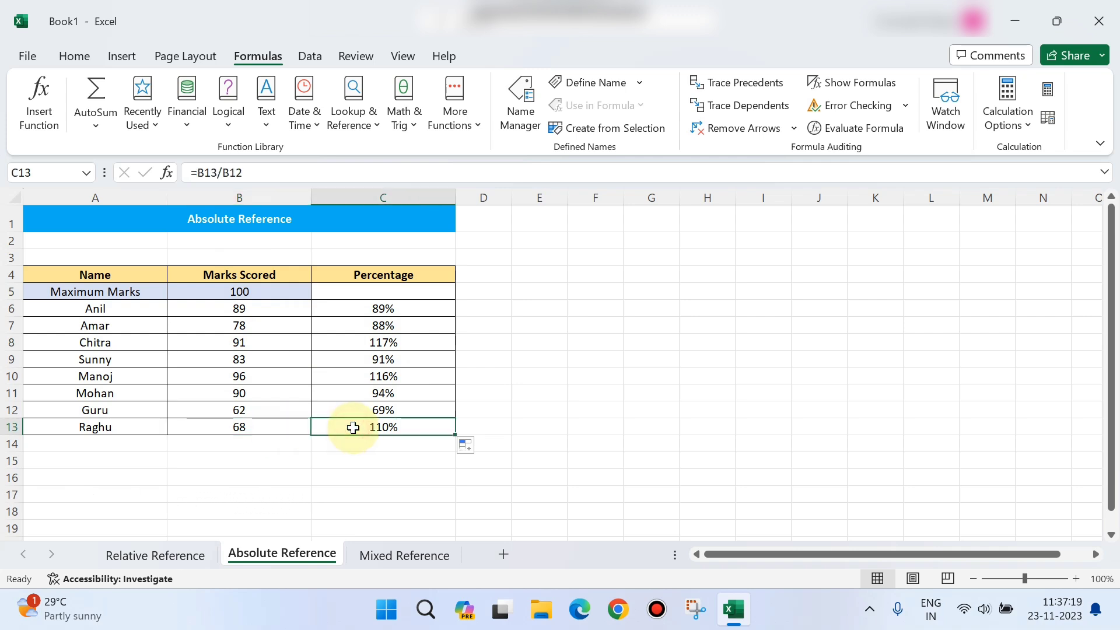
click(406, 336)
click(381, 426)
drag(392, 327, 392, 444)
click(515, 370)
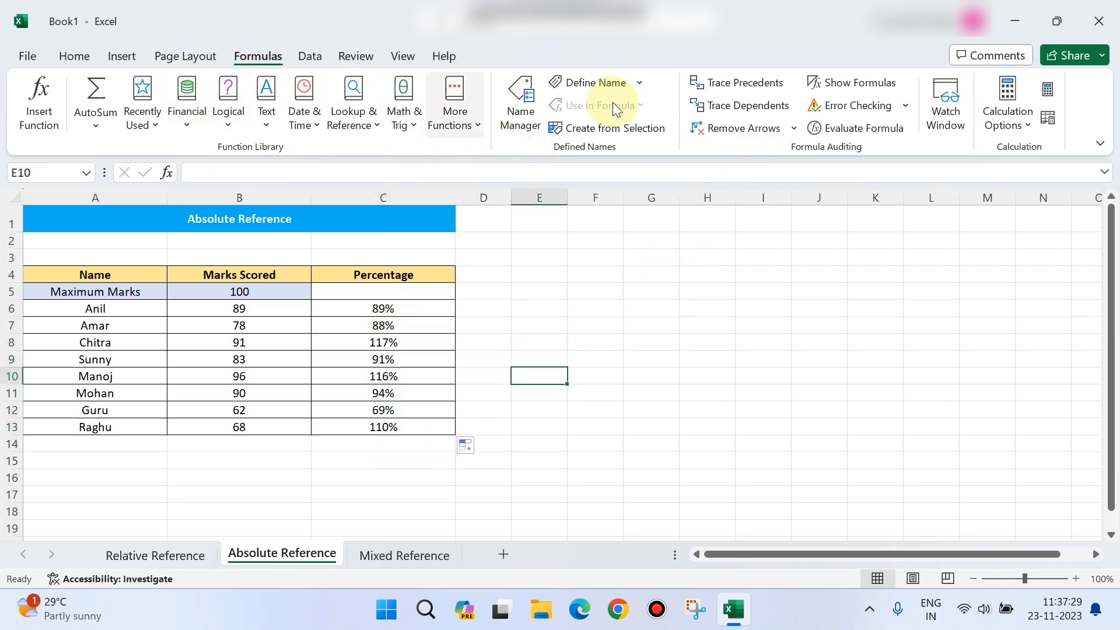
Show the sheet's formulas and examine which cells the percentage formulas in C6, C7 and C13 refer to.
click(853, 86)
click(687, 485)
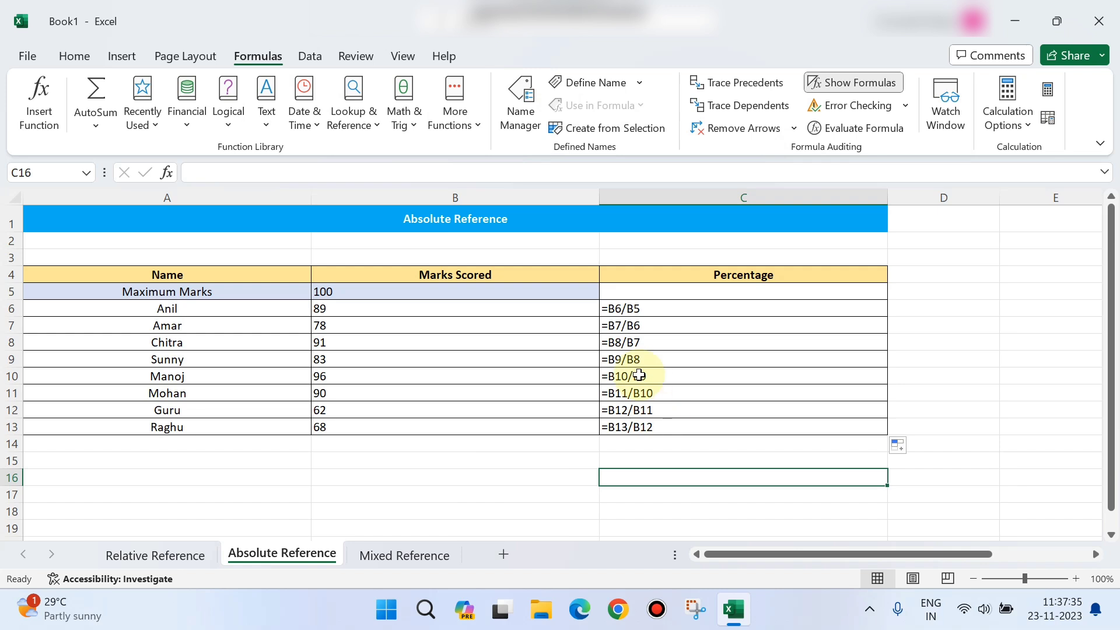
click(453, 307)
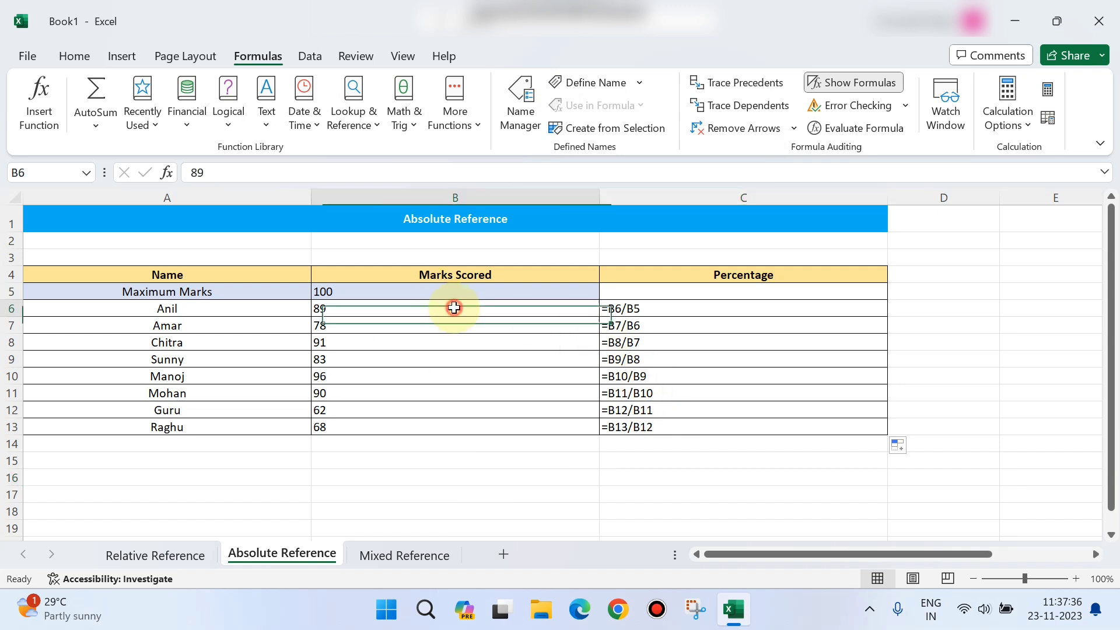
click(651, 308)
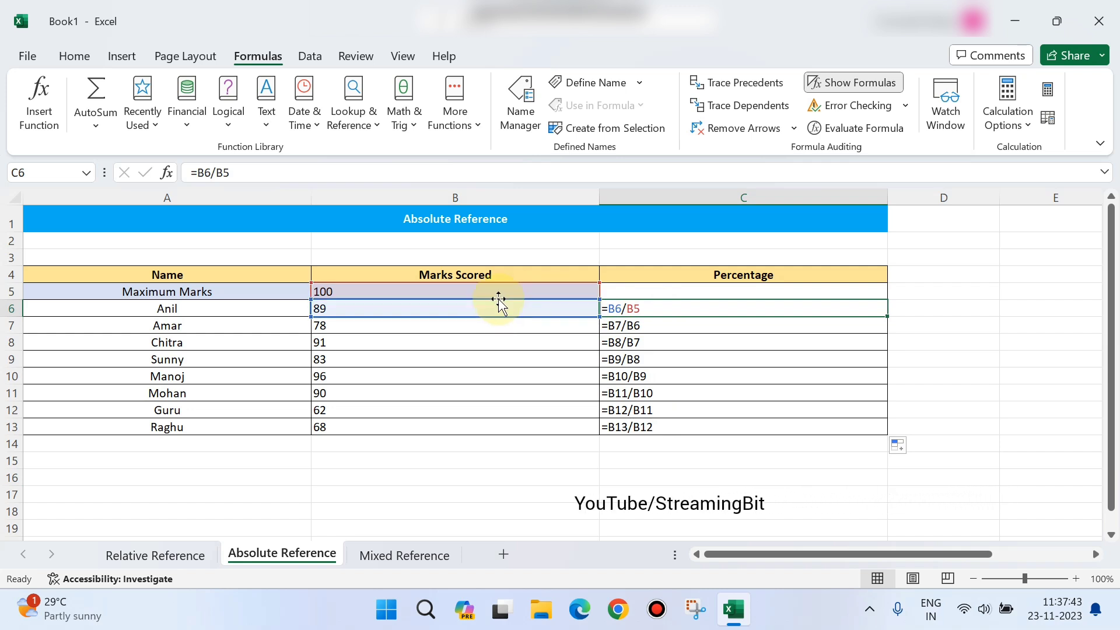
click(675, 325)
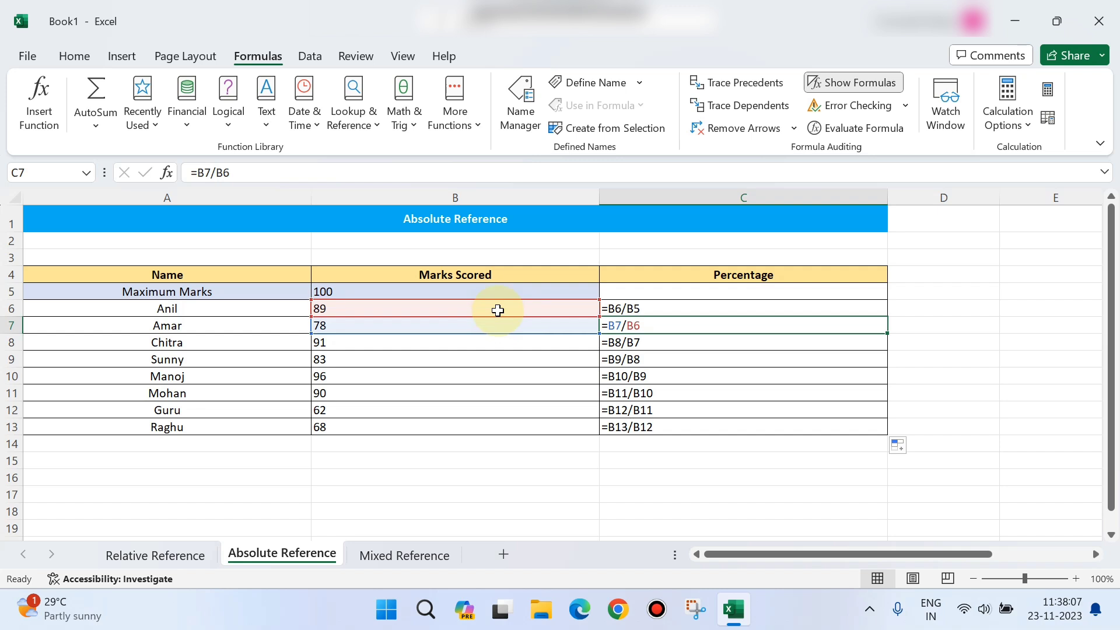
click(624, 427)
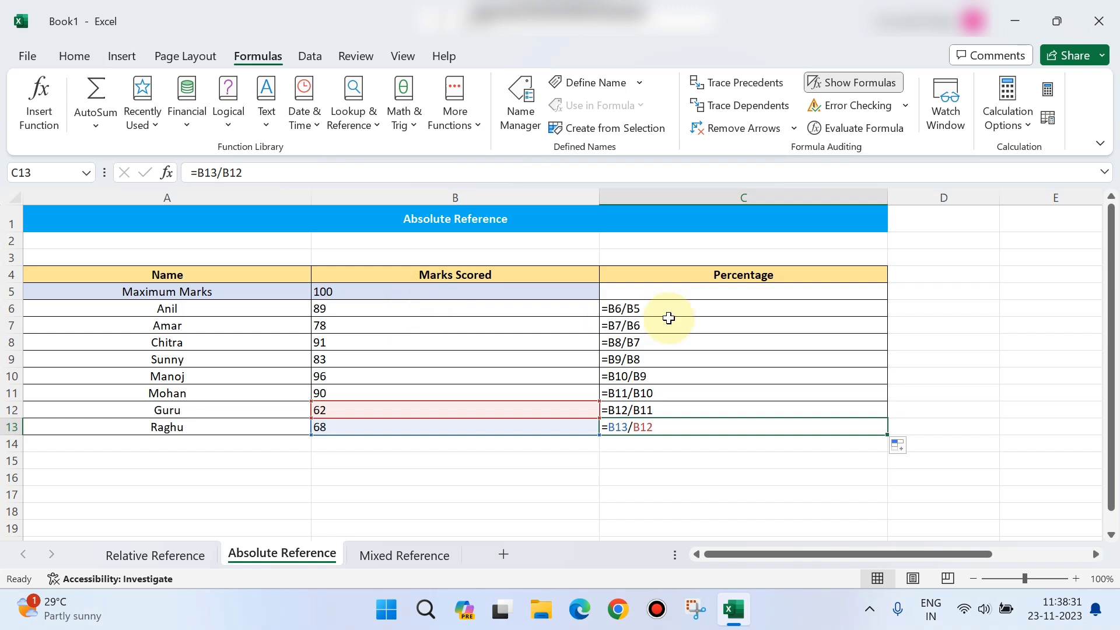
Clear all the percentage formulas from C6 to C13.
click(643, 309)
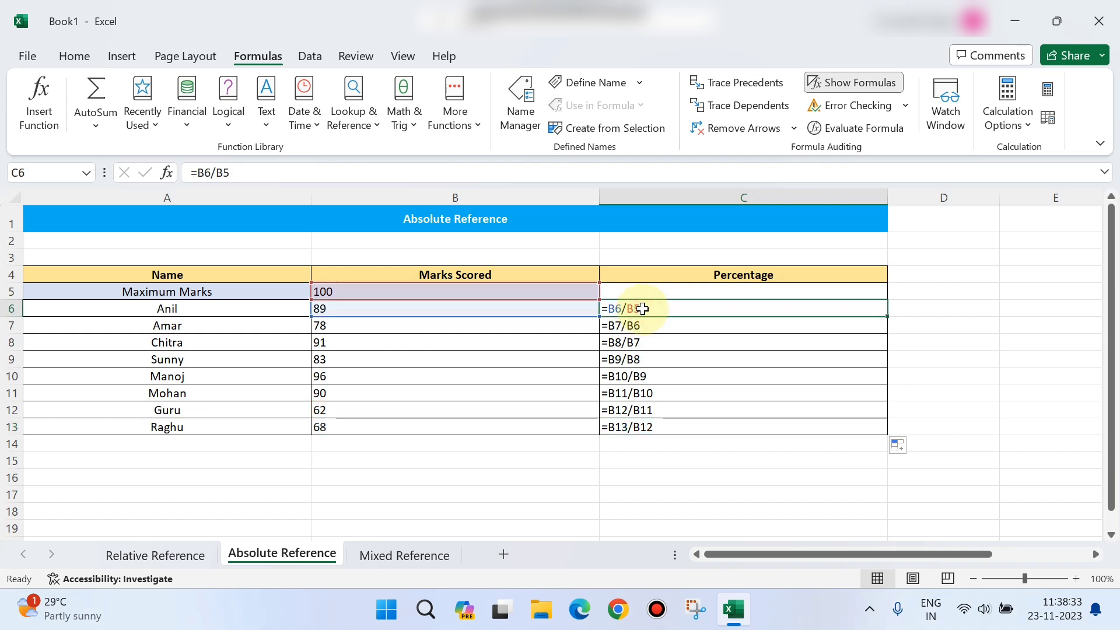
key(ctrl+shift+Down)
key(Delete)
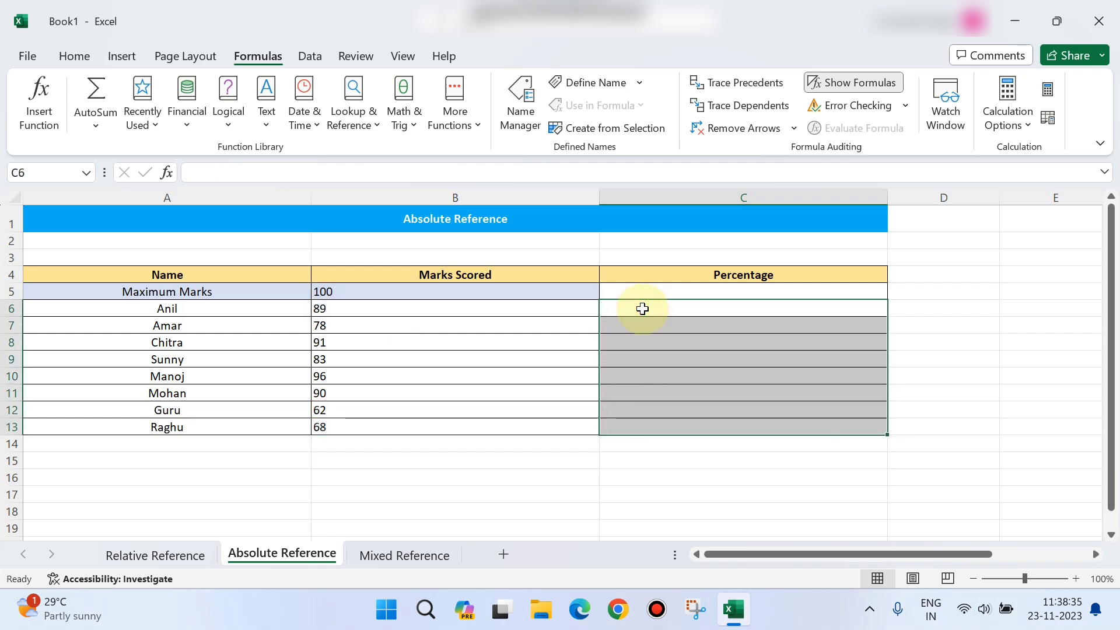
Enter =B6/$B$5 in C6 to calculate the first student's percentage with an absolute reference to the maximum marks.
click(642, 309)
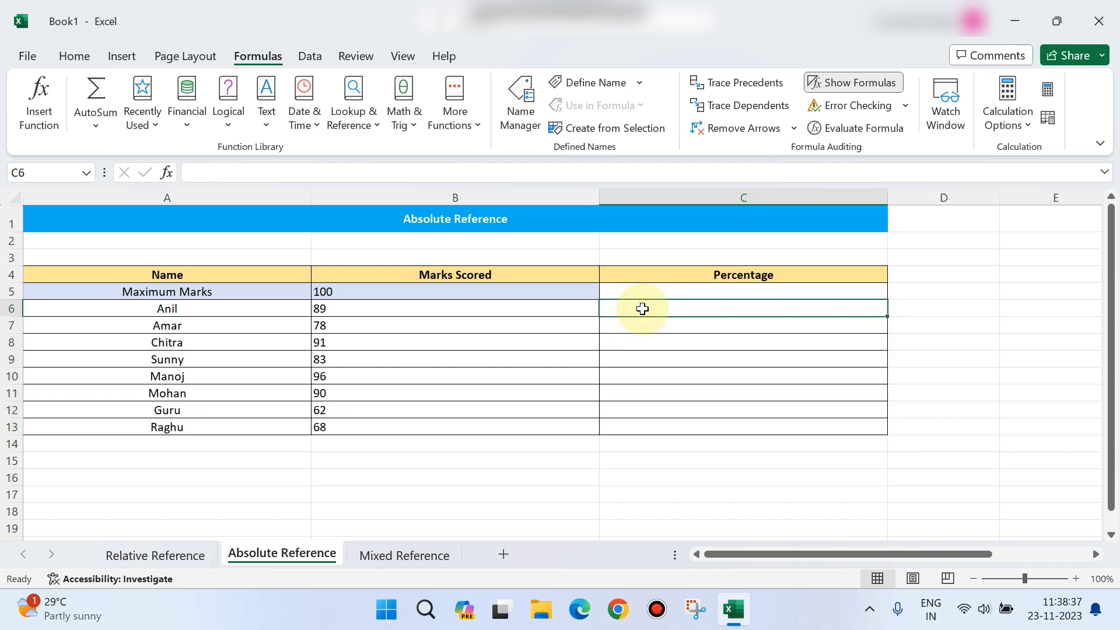
text(=)
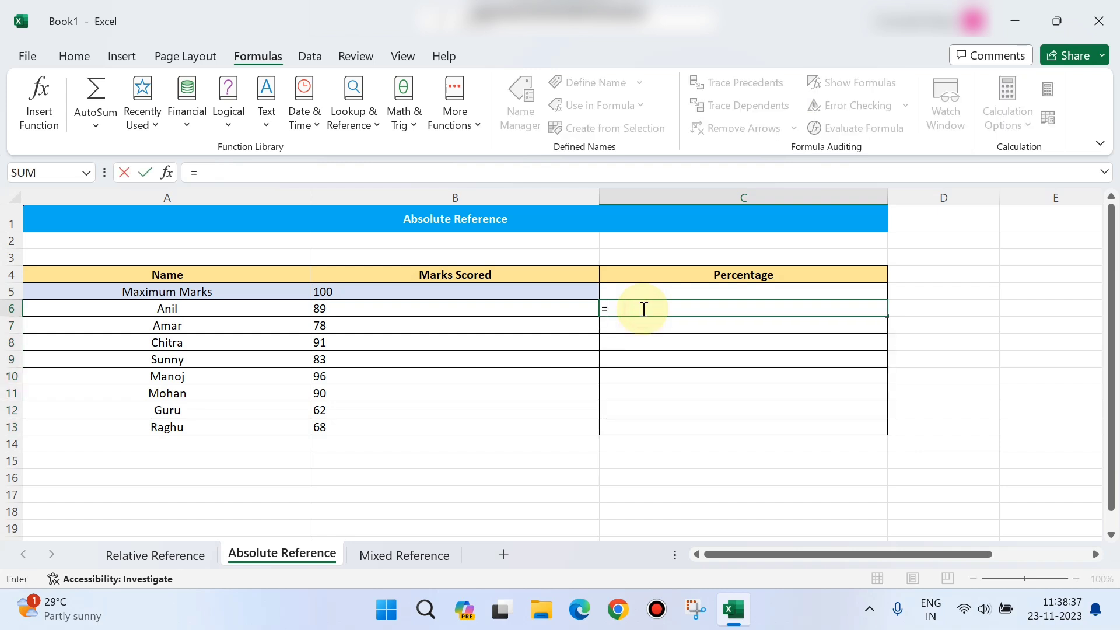
click(542, 311)
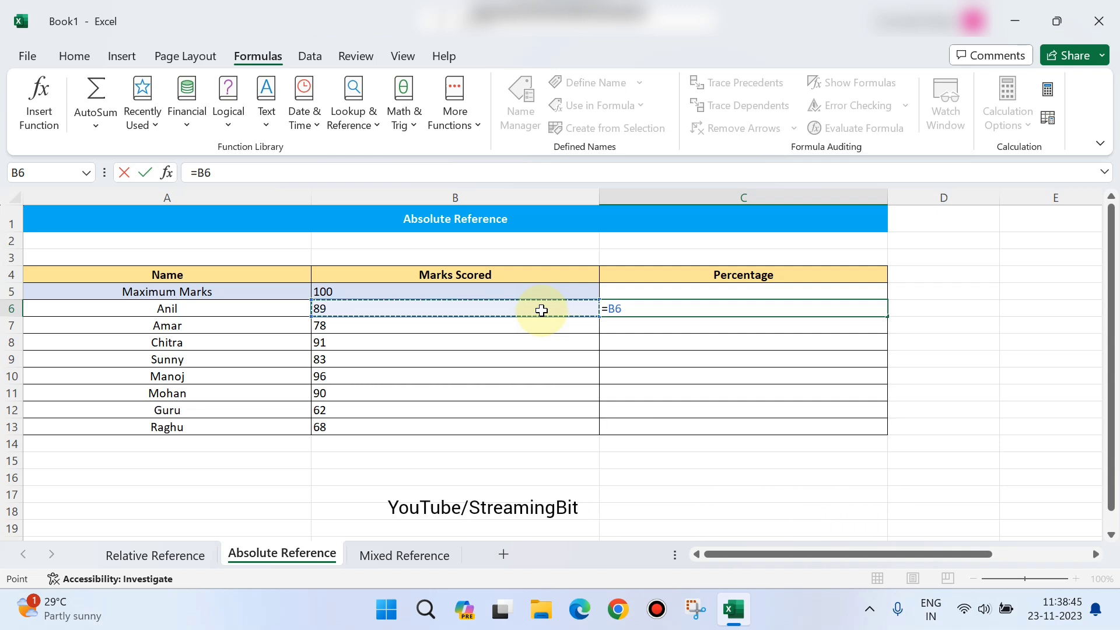
text(/)
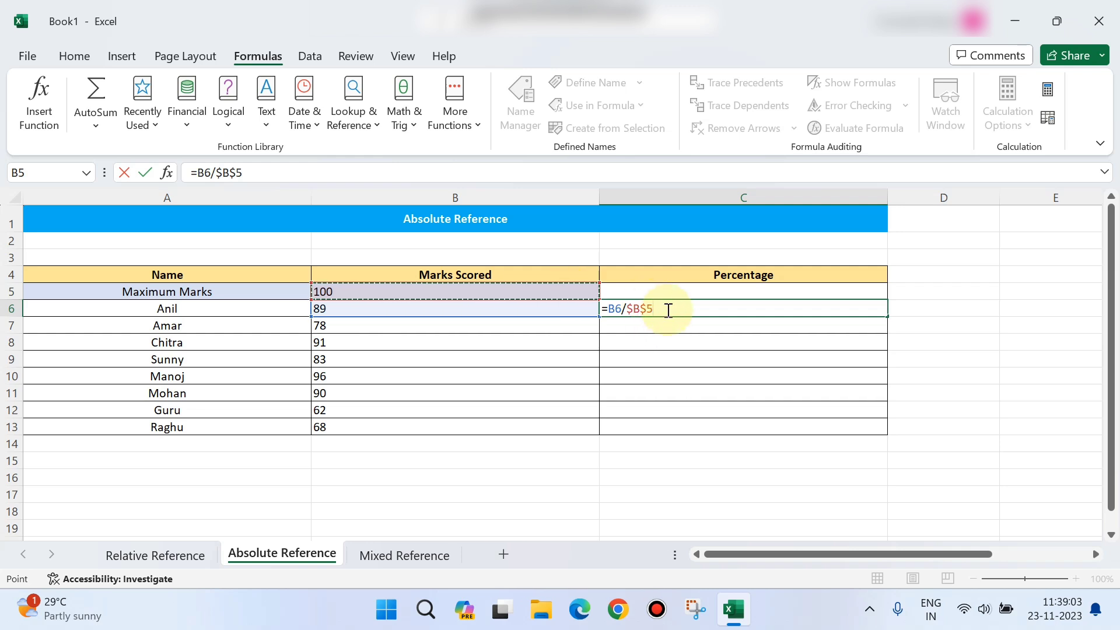
key(BackSpace)
key(BackSpace)
key(BackSpace)
key(BackSpace)
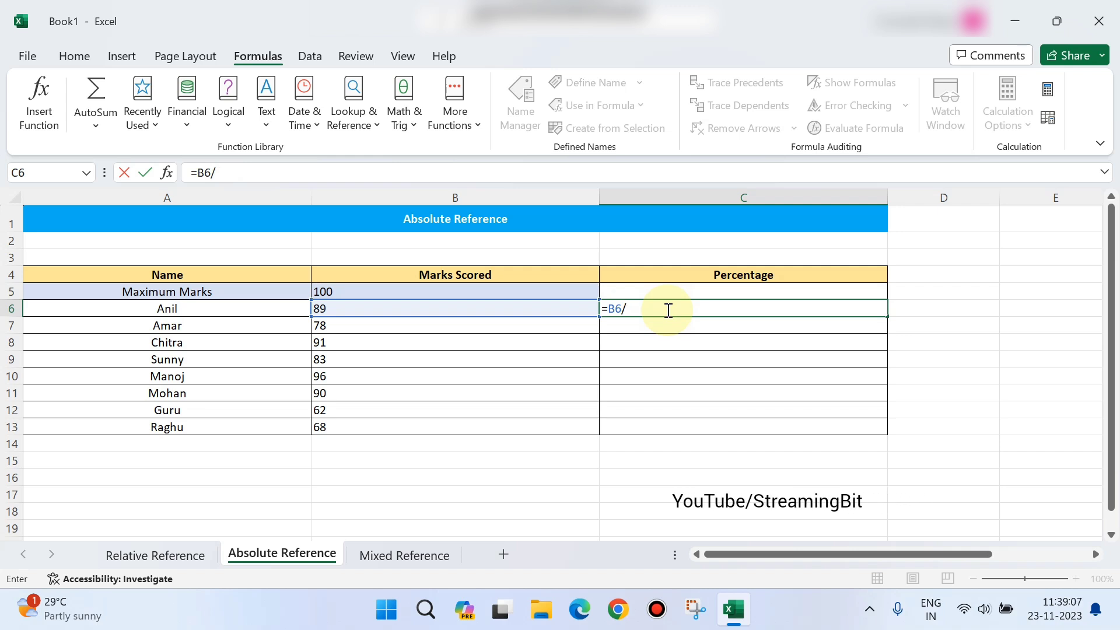
click(449, 291)
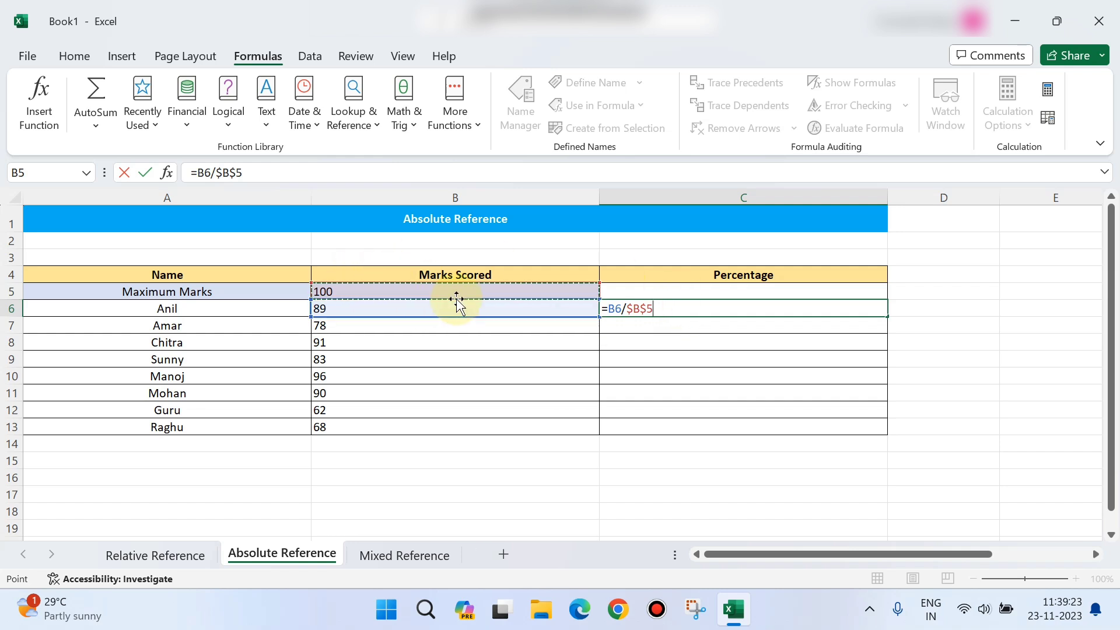
key(Return)
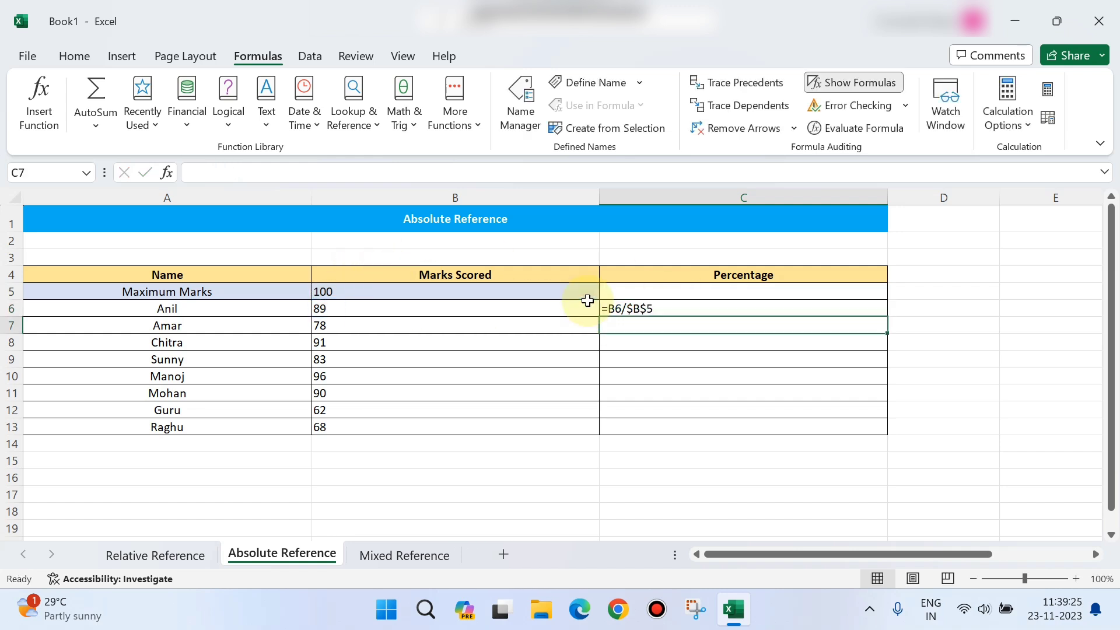
Switch the sheet back to showing calculated values and copy the C6 percentage formula down to C13.
double_click(610, 304)
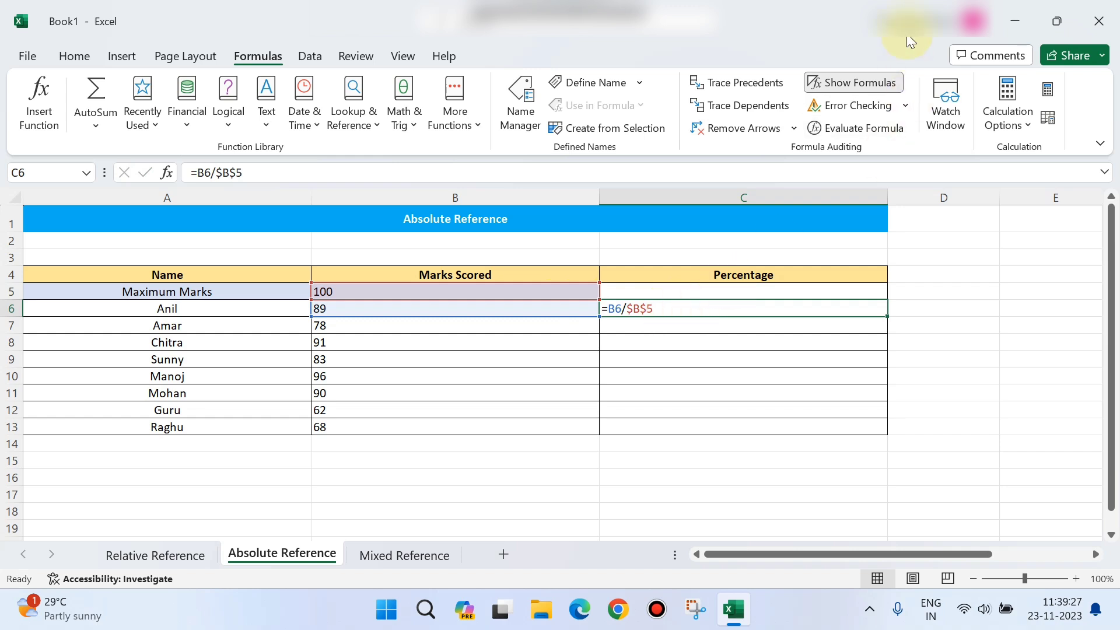
click(869, 82)
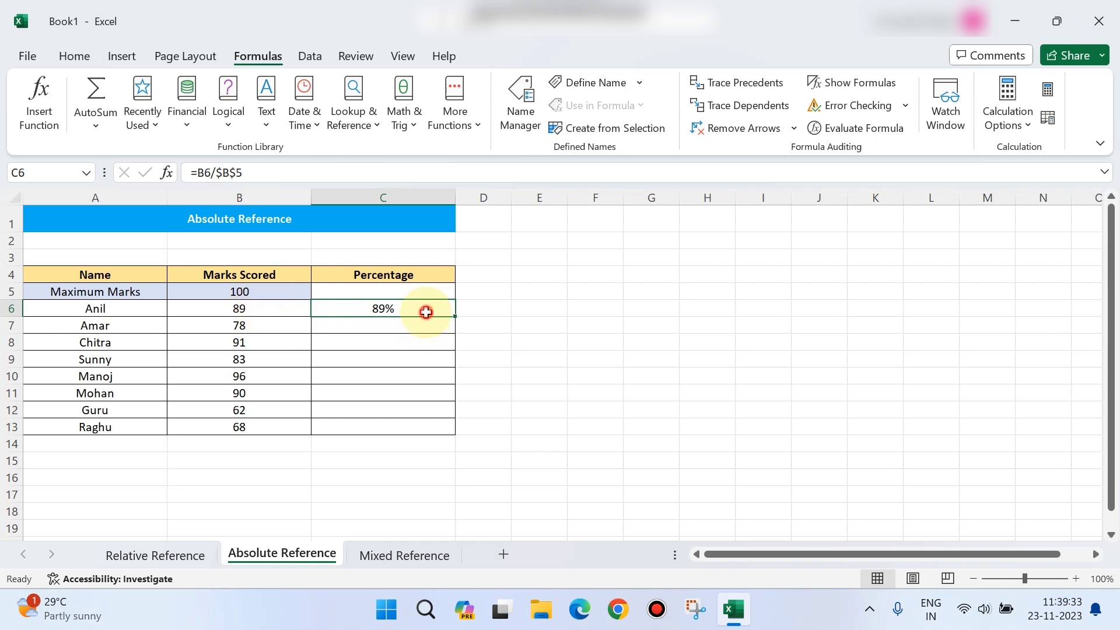
drag(456, 317, 452, 439)
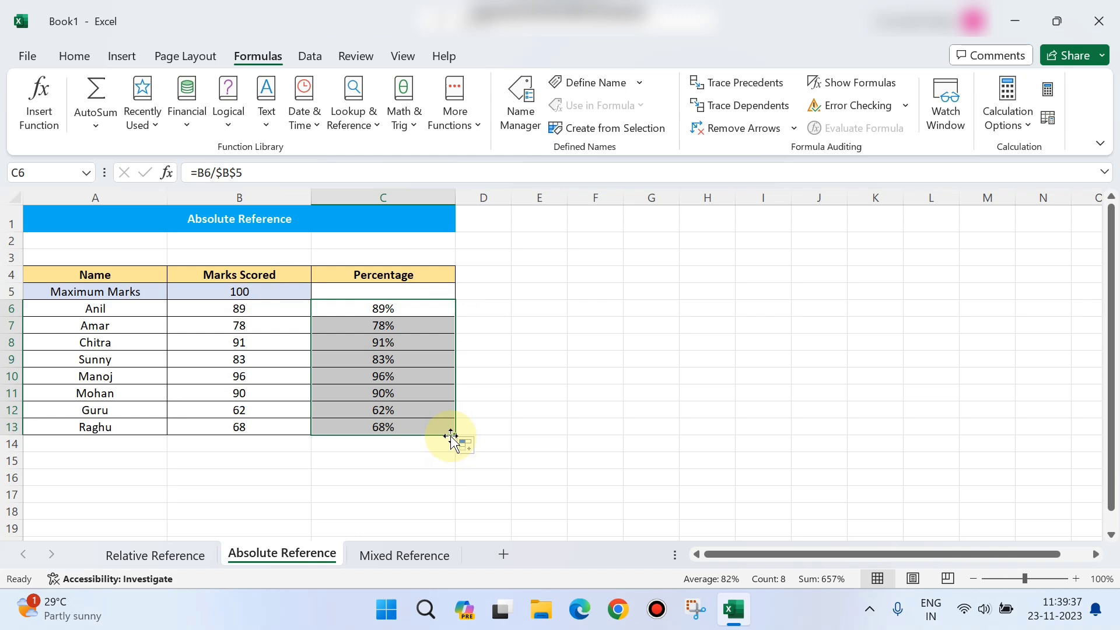
Check the copied percentages and formulas in C13 and C12 against the marks in B13 and B12.
click(386, 430)
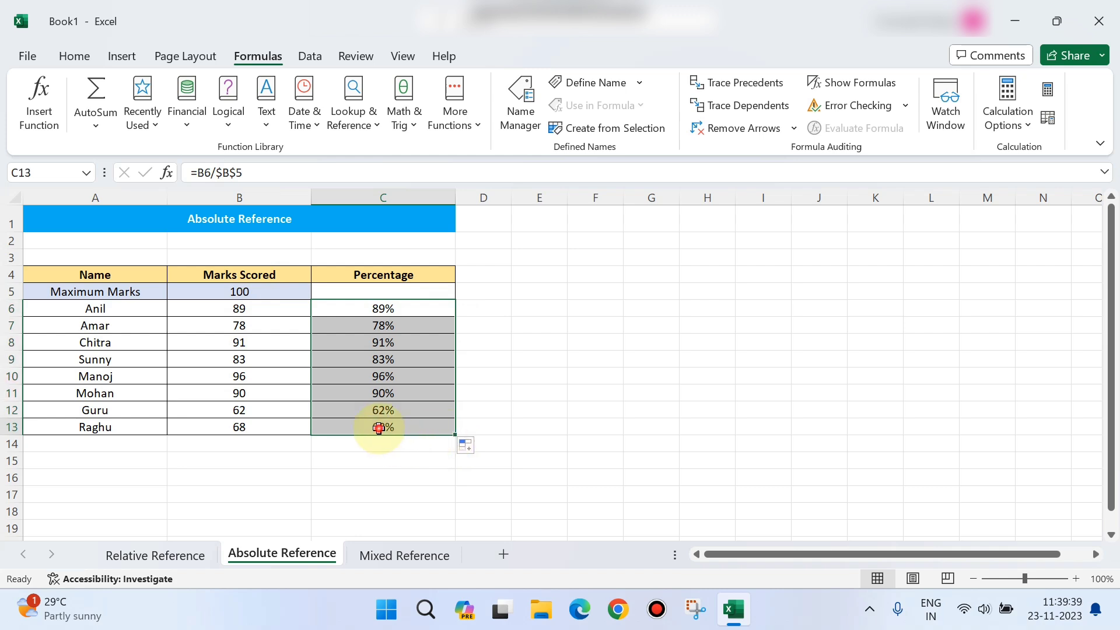
click(301, 432)
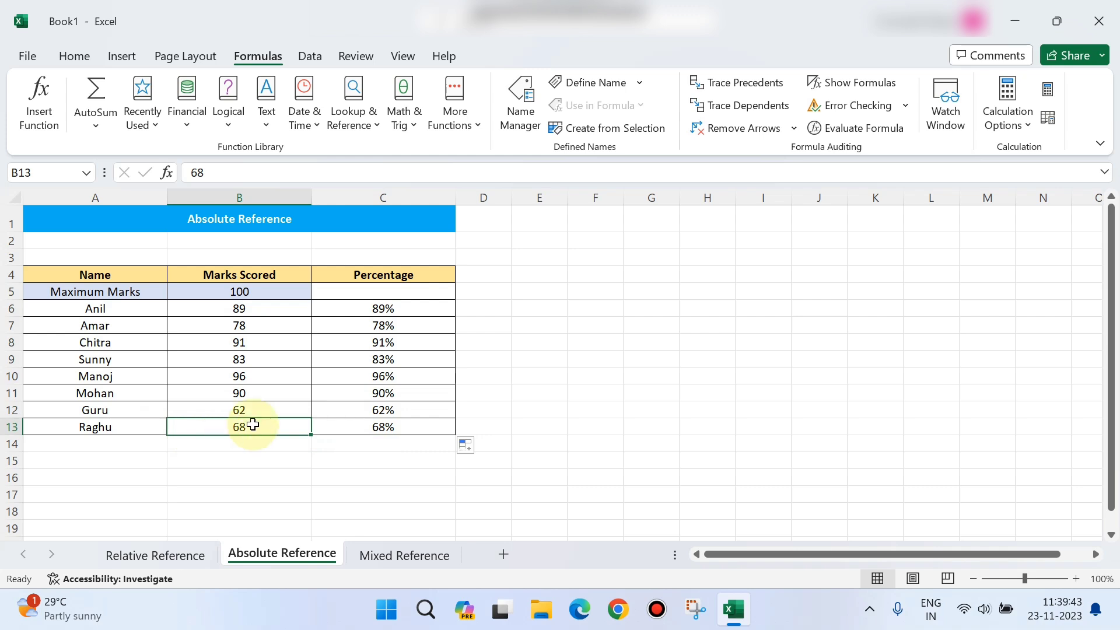
click(413, 432)
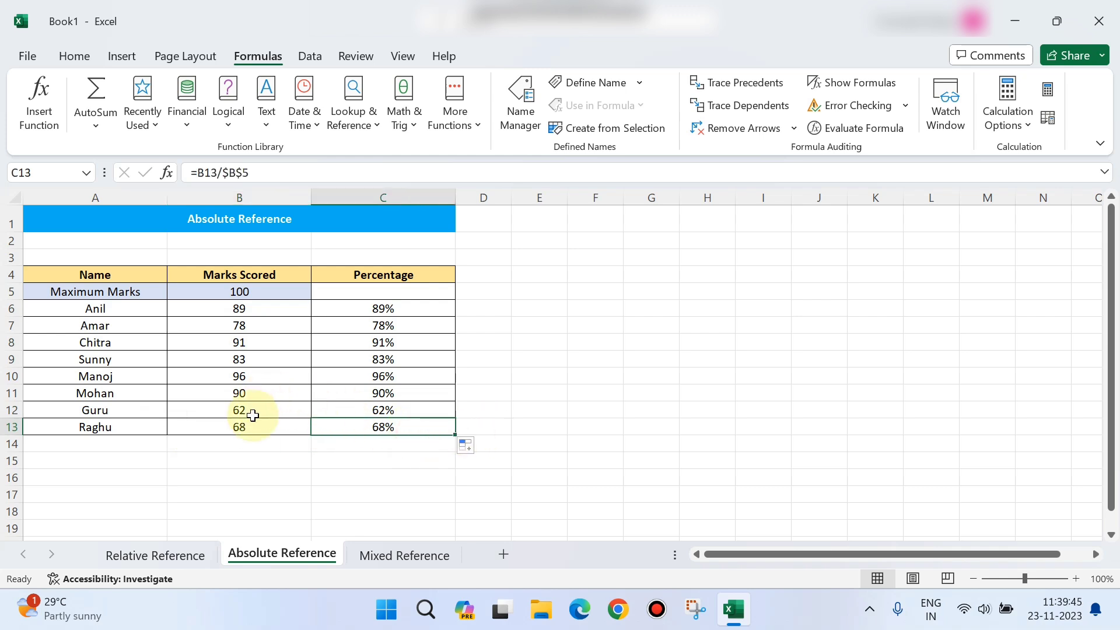
click(253, 413)
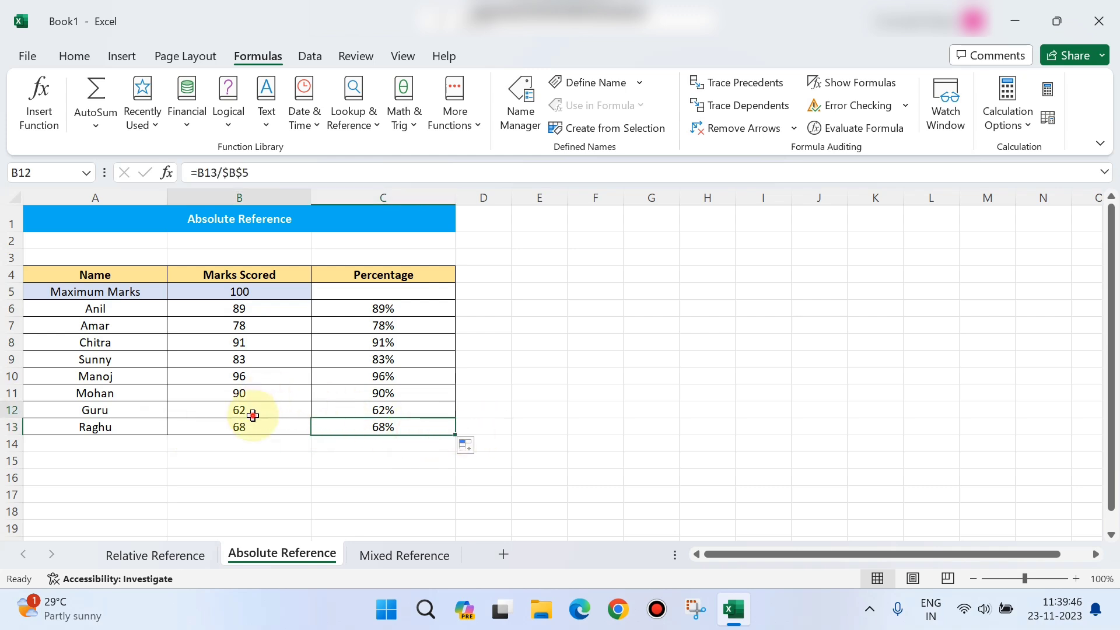
click(382, 411)
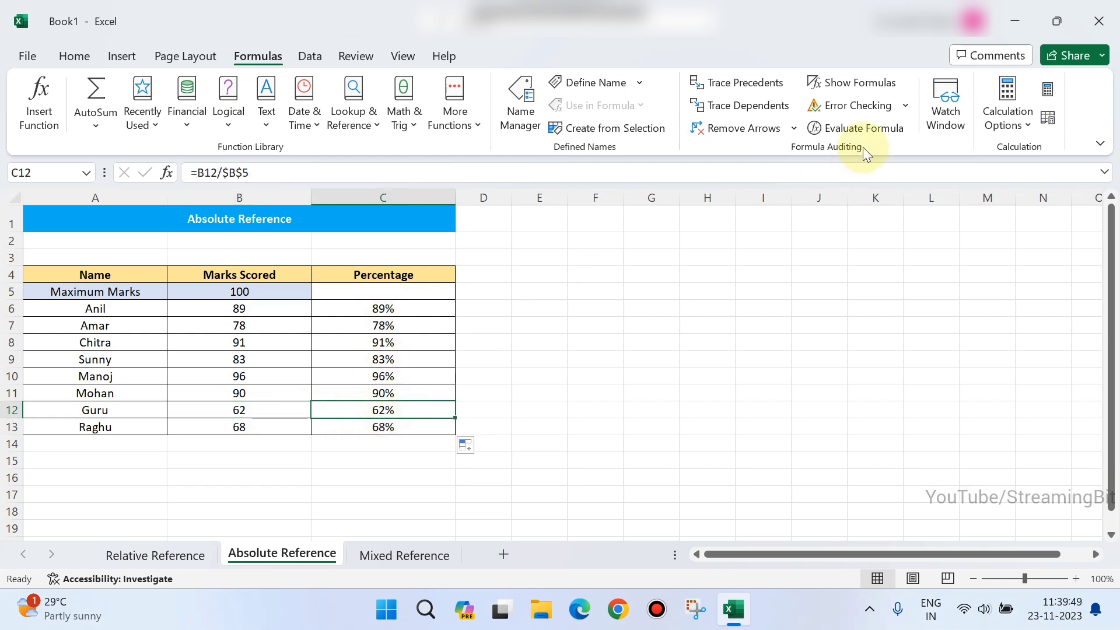
Show the sheet's formulas and examine how the marks reference changes down the Percentage column against the locked $B$5.
click(852, 83)
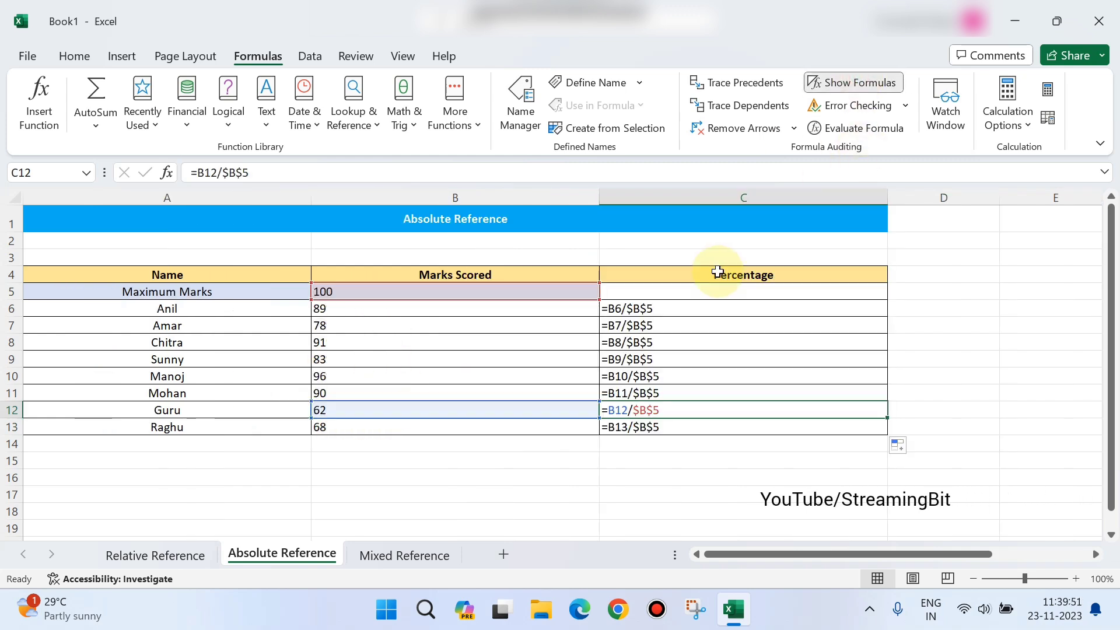
click(625, 309)
click(625, 326)
click(624, 344)
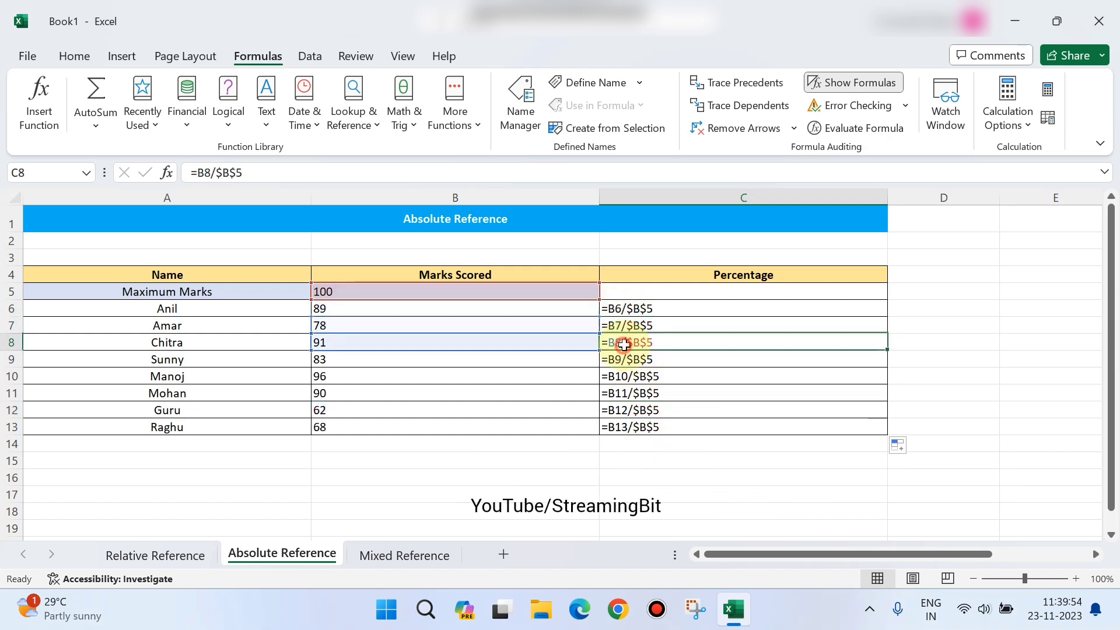
click(621, 376)
click(619, 411)
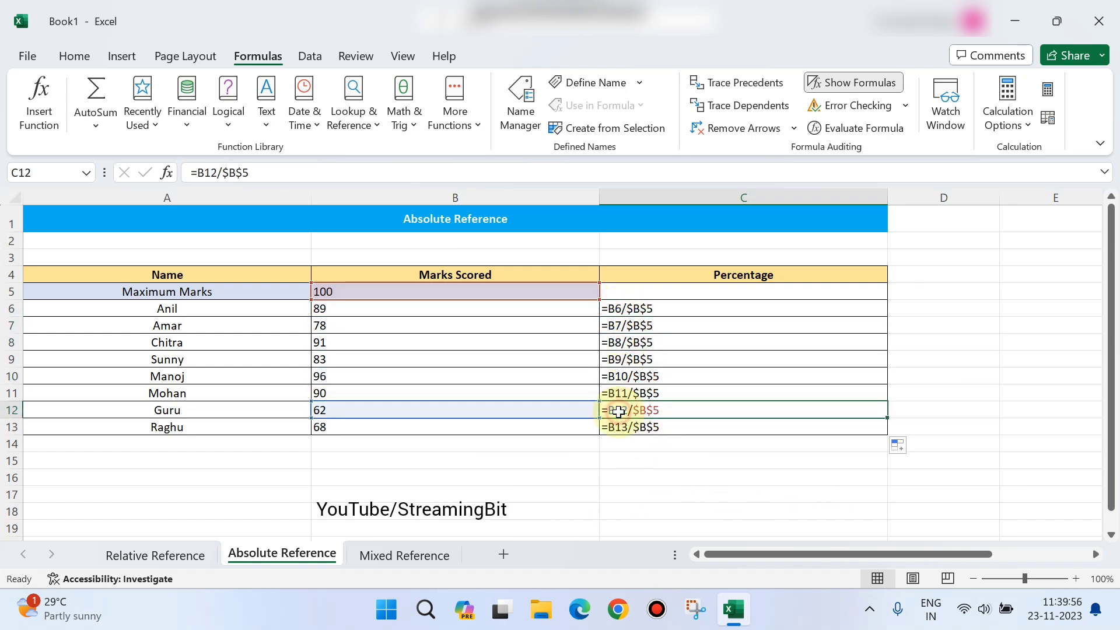
click(616, 313)
click(619, 376)
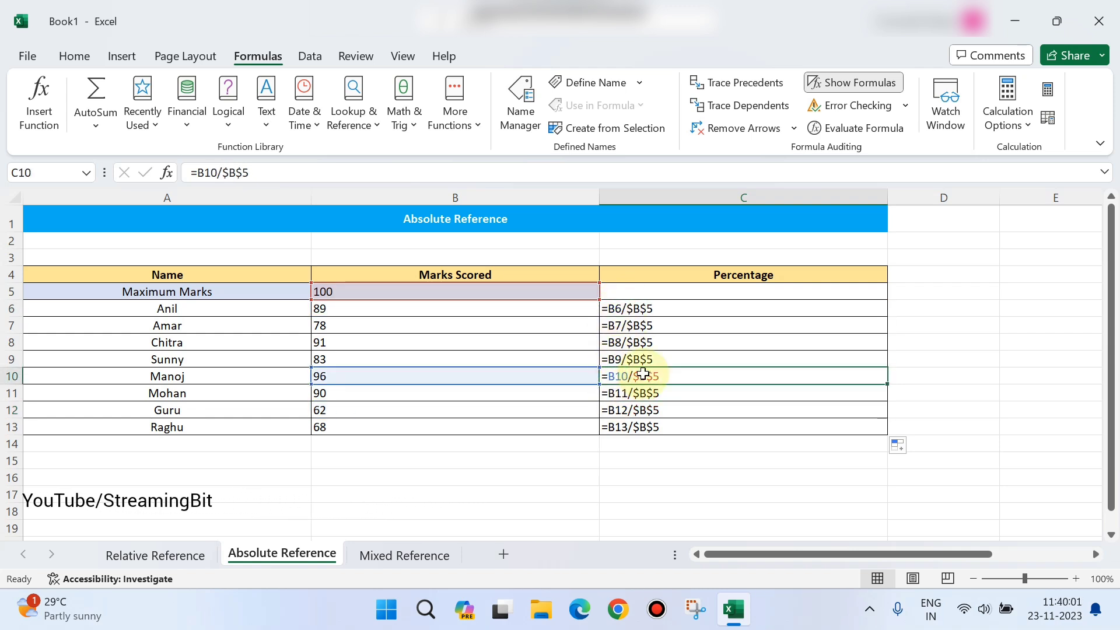
Check the percentage formula in C6 and switch the Absolute Reference sheet back to showing calculated values.
click(653, 308)
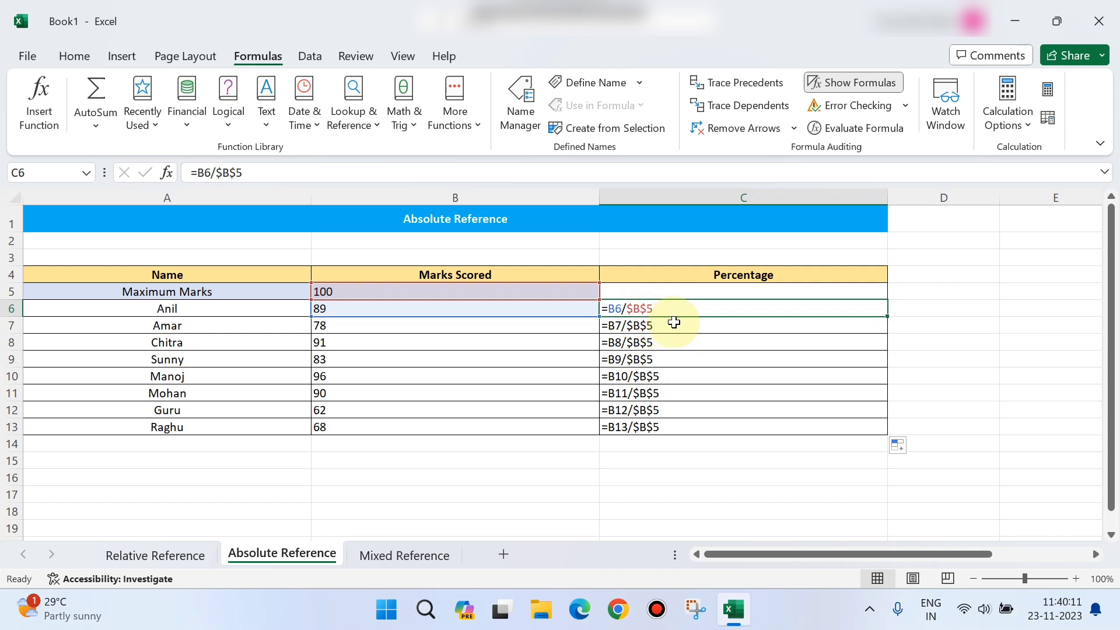
click(851, 82)
click(635, 353)
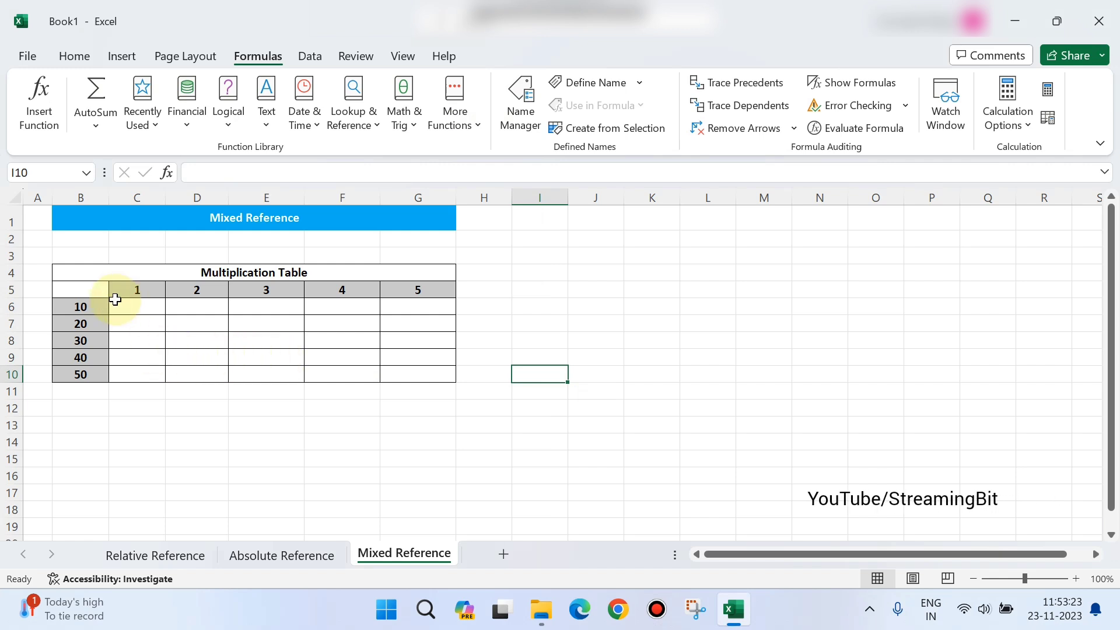
On the Mixed Reference sheet, enter =B6*C5 in C6 and copy it down to C10.
click(91, 313)
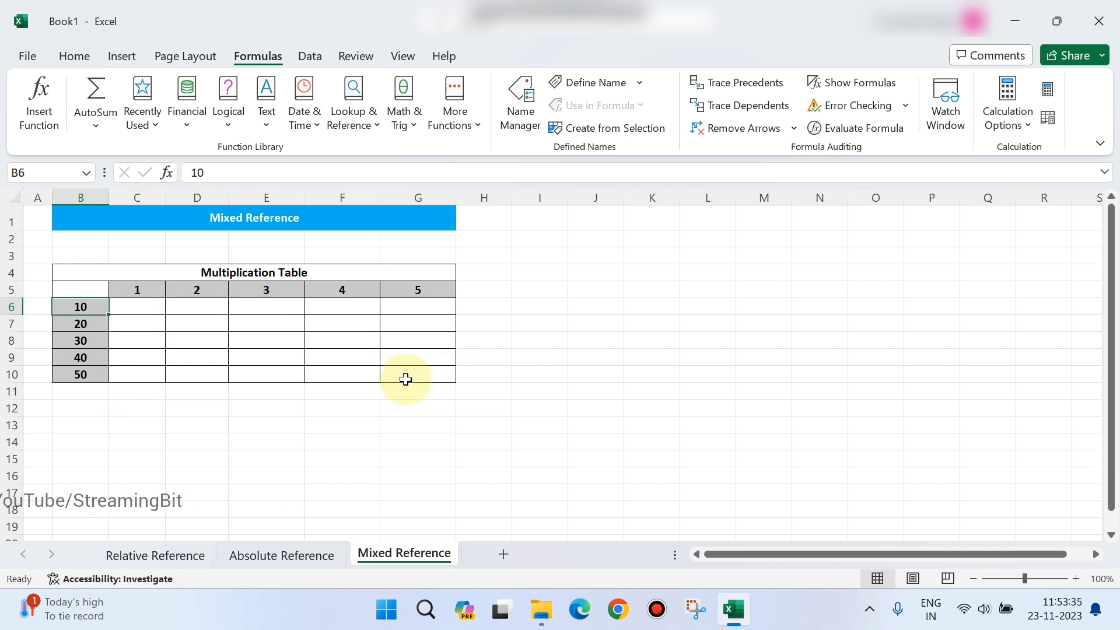
click(129, 309)
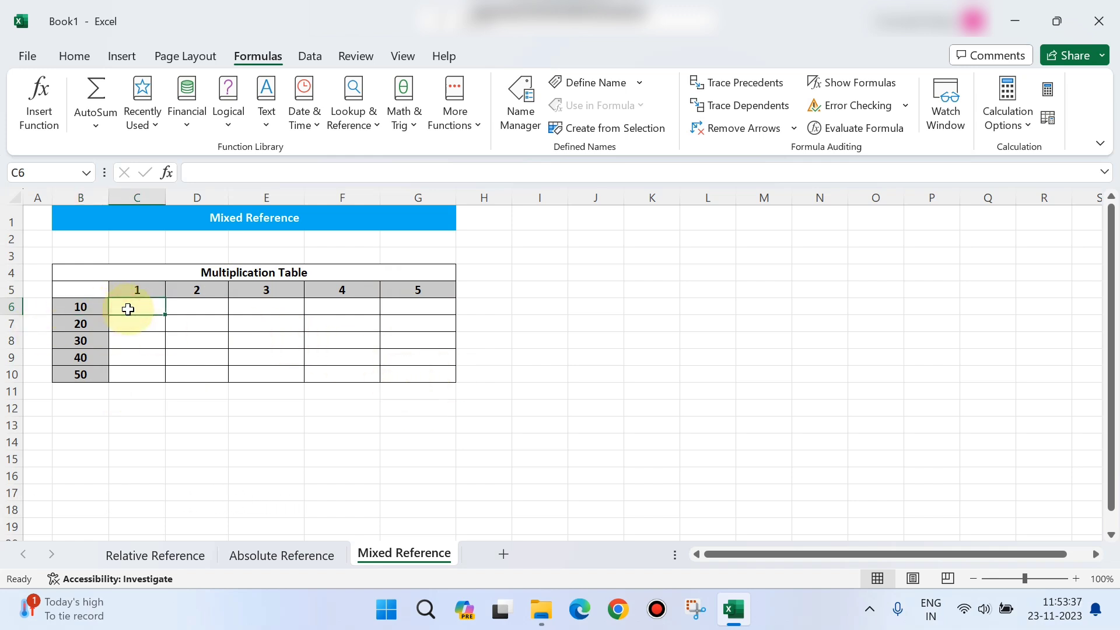
text(=)
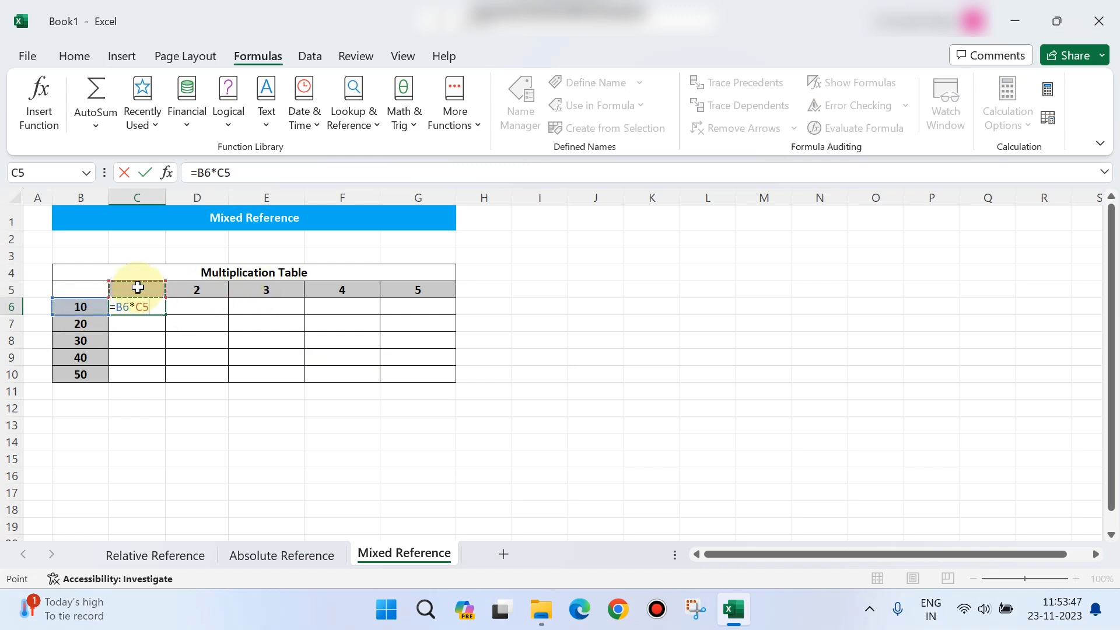
key(Return)
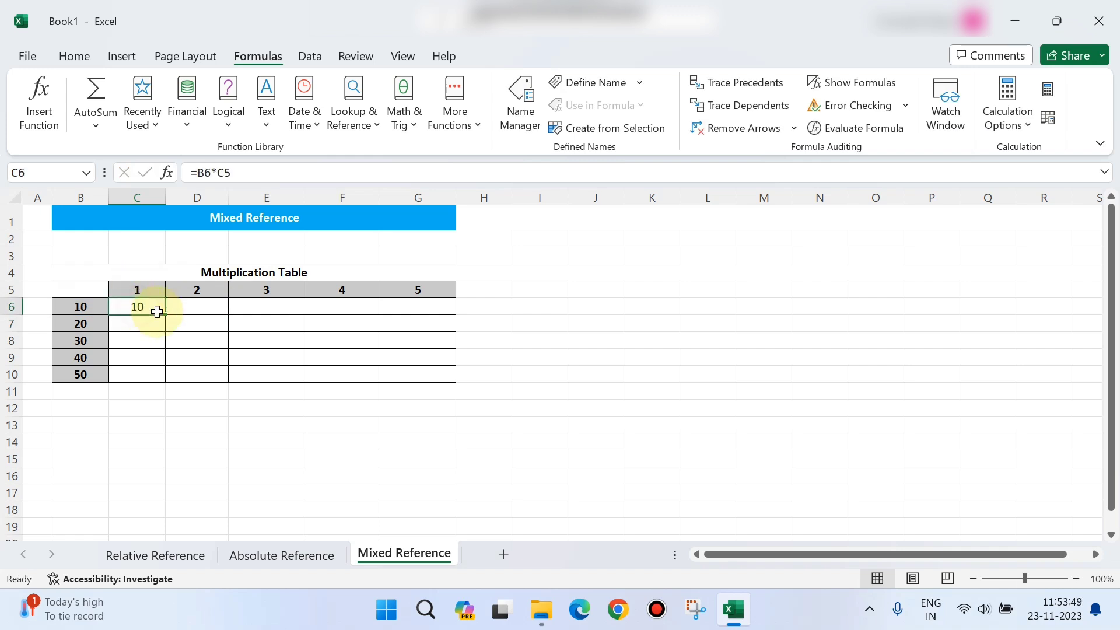
drag(166, 315, 169, 383)
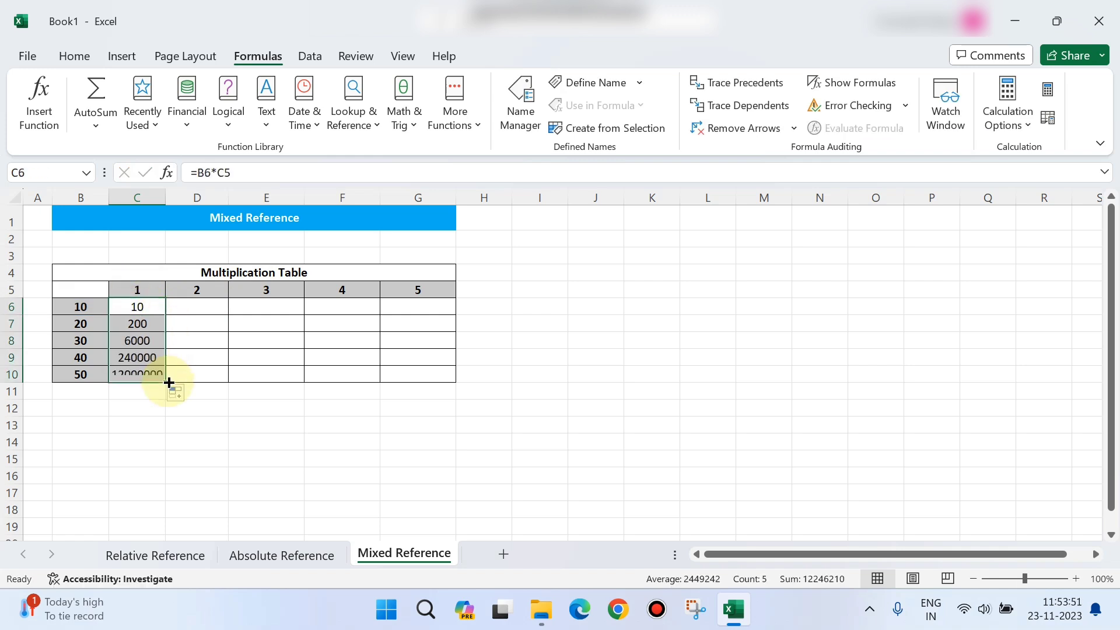
Check the copied formula in C10, show the sheet's formulas to compare references down column C, and return to calculated values.
click(155, 374)
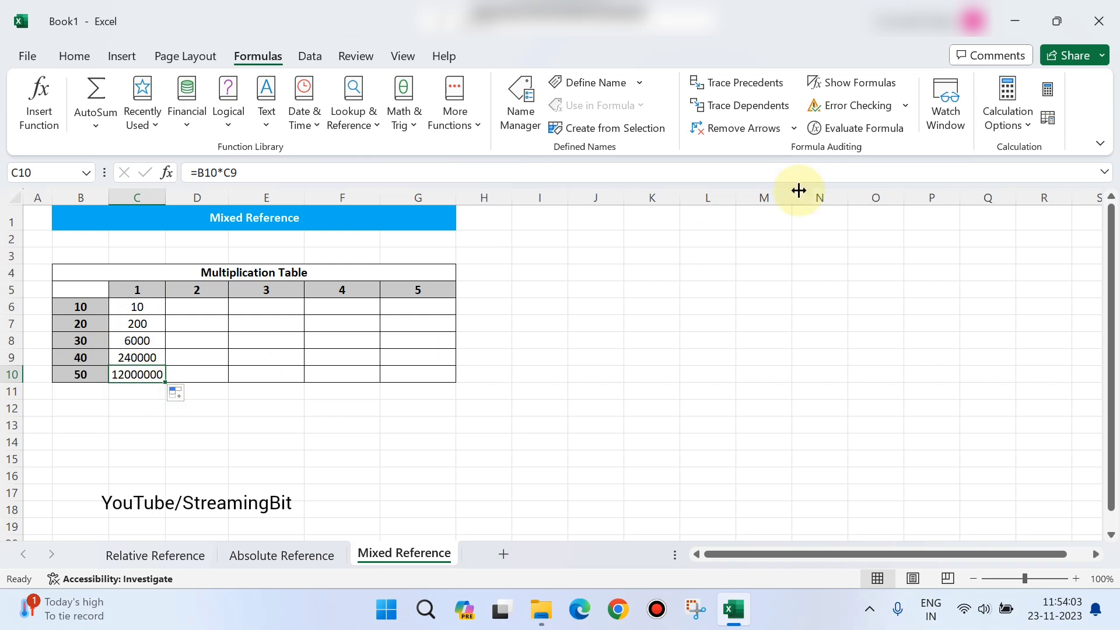
click(851, 83)
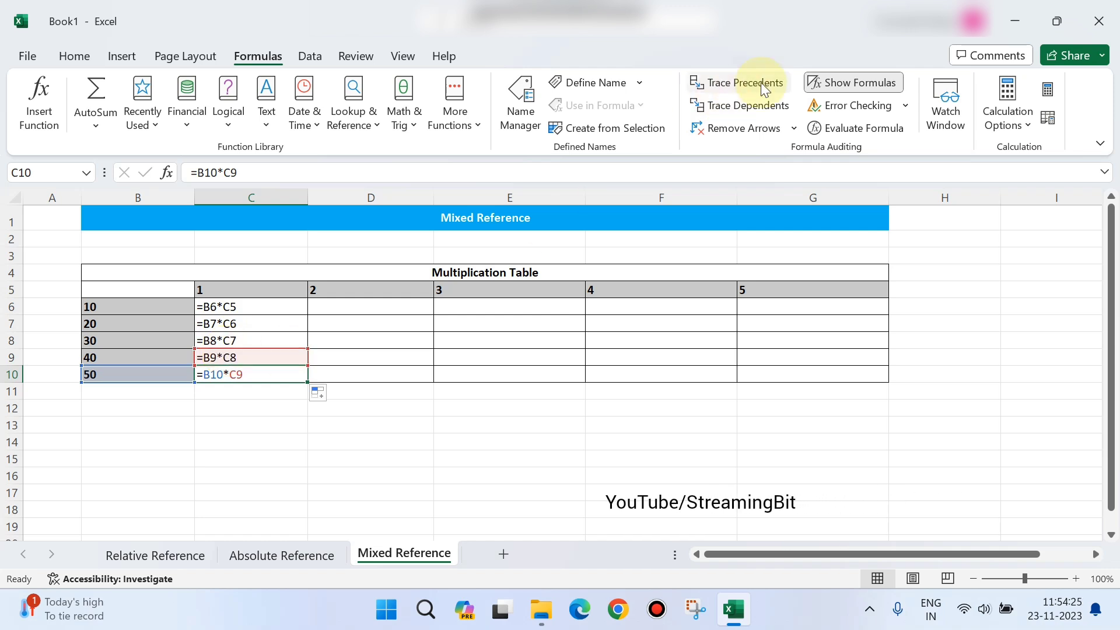
click(828, 81)
Clear C6:C10 and enter =B6*$C$5 in C6 with an absolute reference to the multiplier.
drag(152, 307, 151, 373)
key(Delete)
text(=)
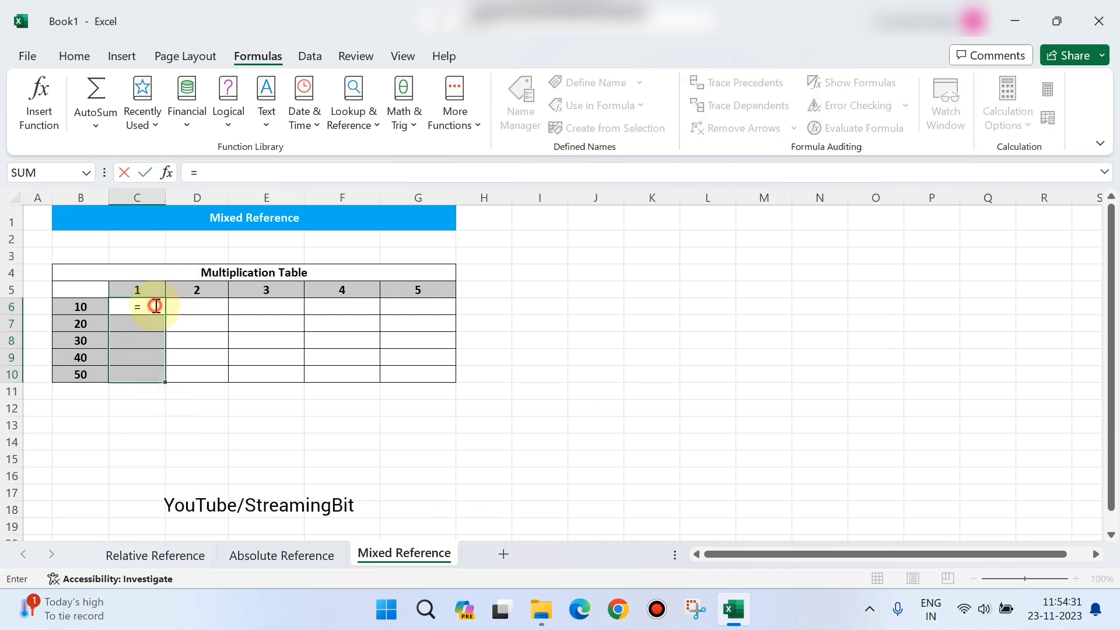
click(251, 403)
click(142, 307)
key(BackSpace)
key(BackSpace)
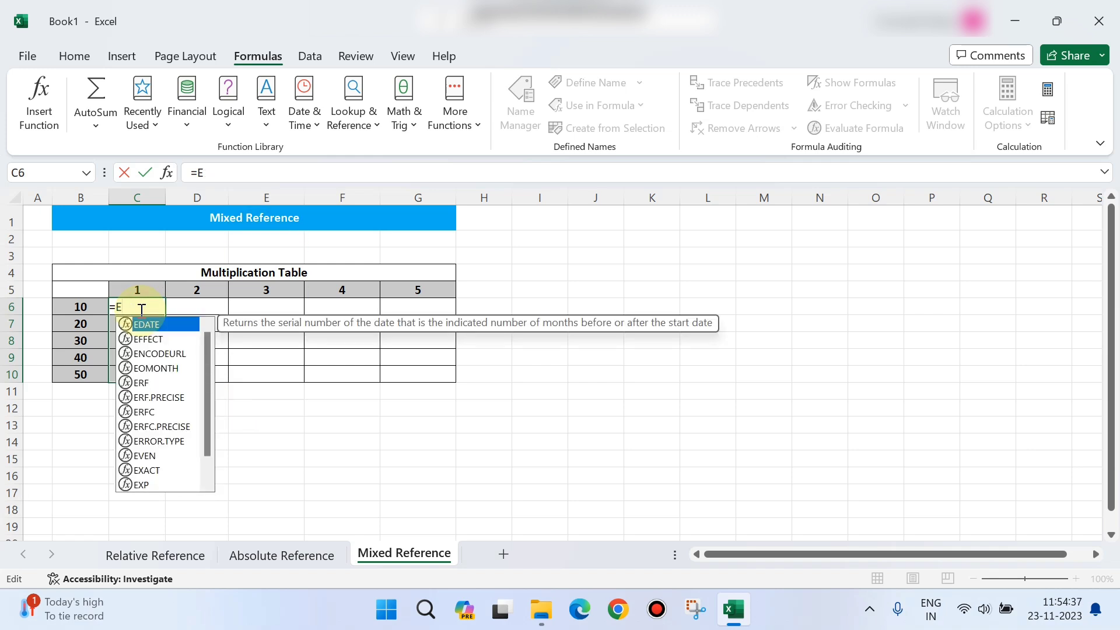
key(BackSpace)
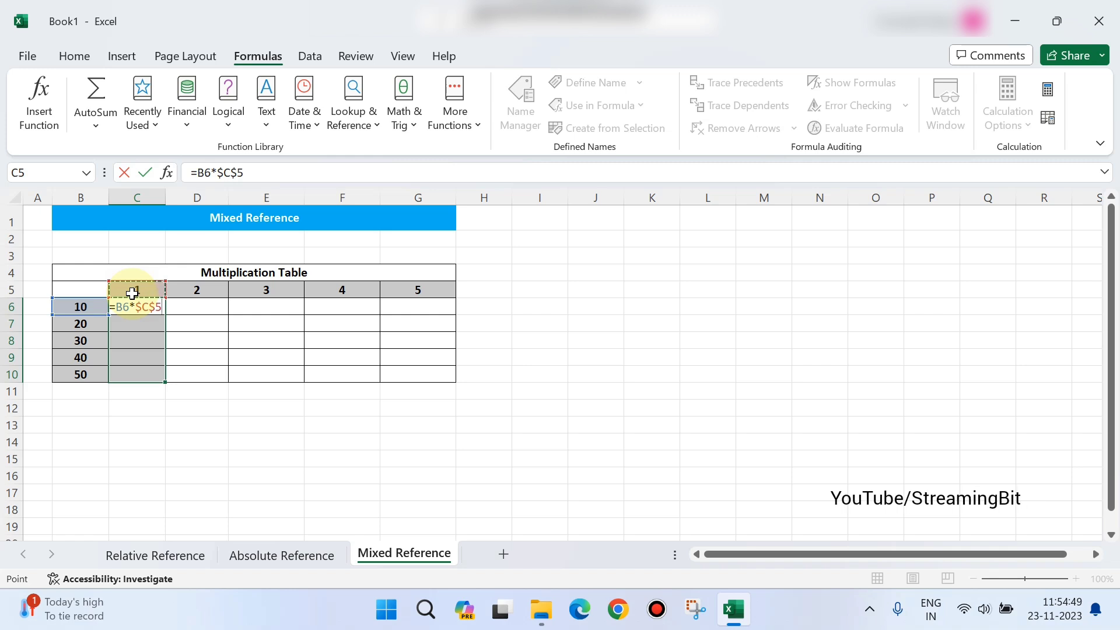
key(Return)
Copy the C6 formula down to C10 and check the copied formulas in C7 through C10.
click(154, 306)
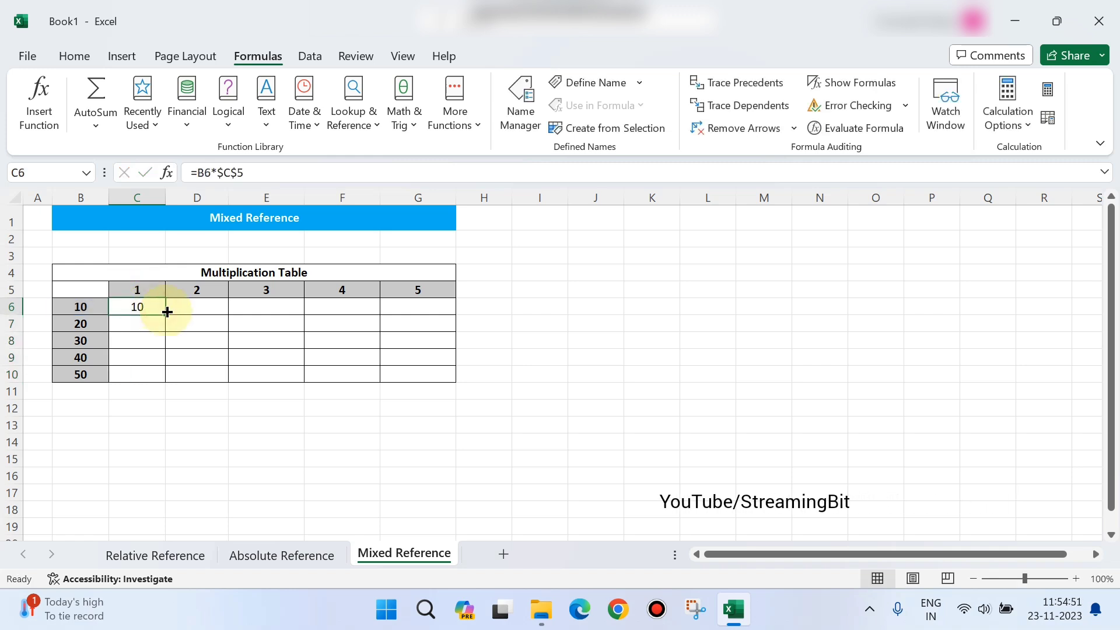
drag(166, 317, 163, 386)
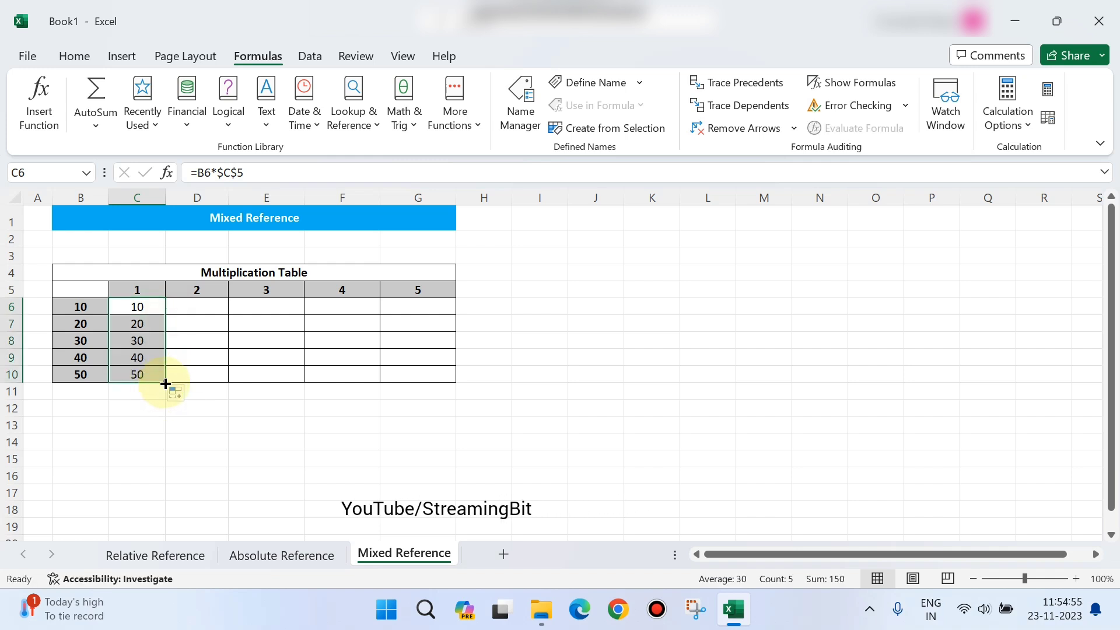
click(142, 325)
click(133, 341)
click(120, 356)
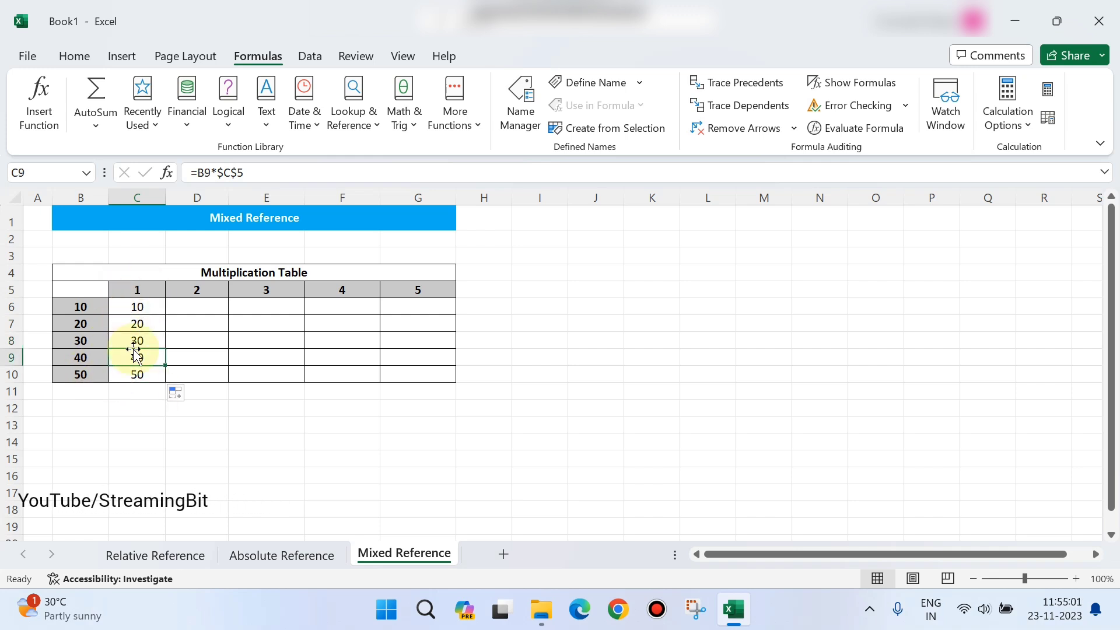
click(145, 376)
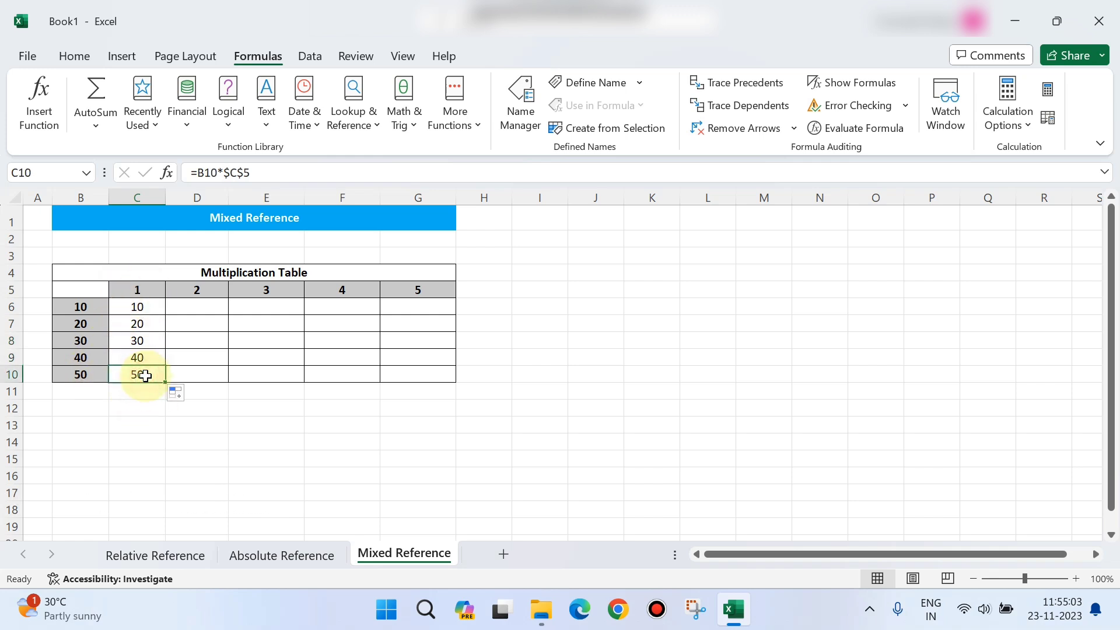
Copy the column C formulas across to G10, then check G10's formula and show the sheet's formulas.
drag(150, 305, 440, 400)
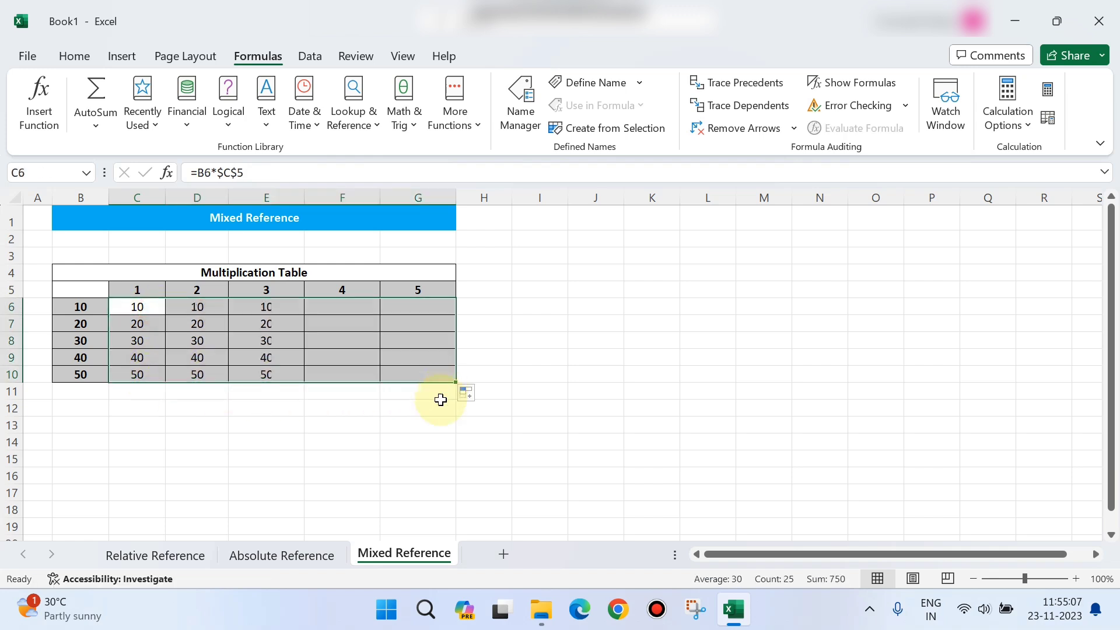
click(431, 368)
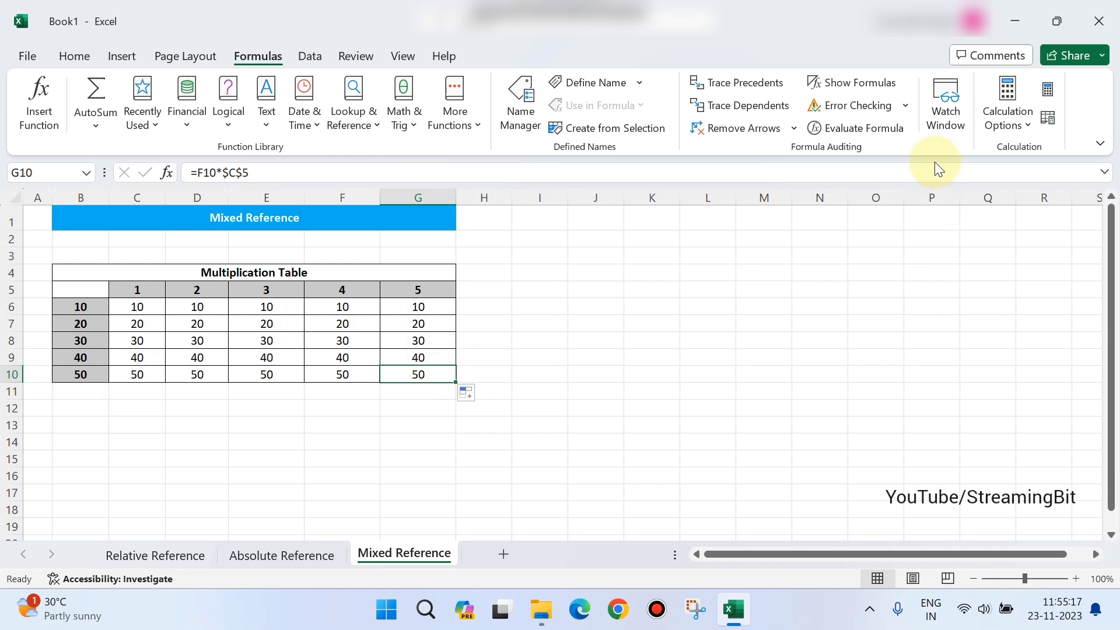
click(857, 82)
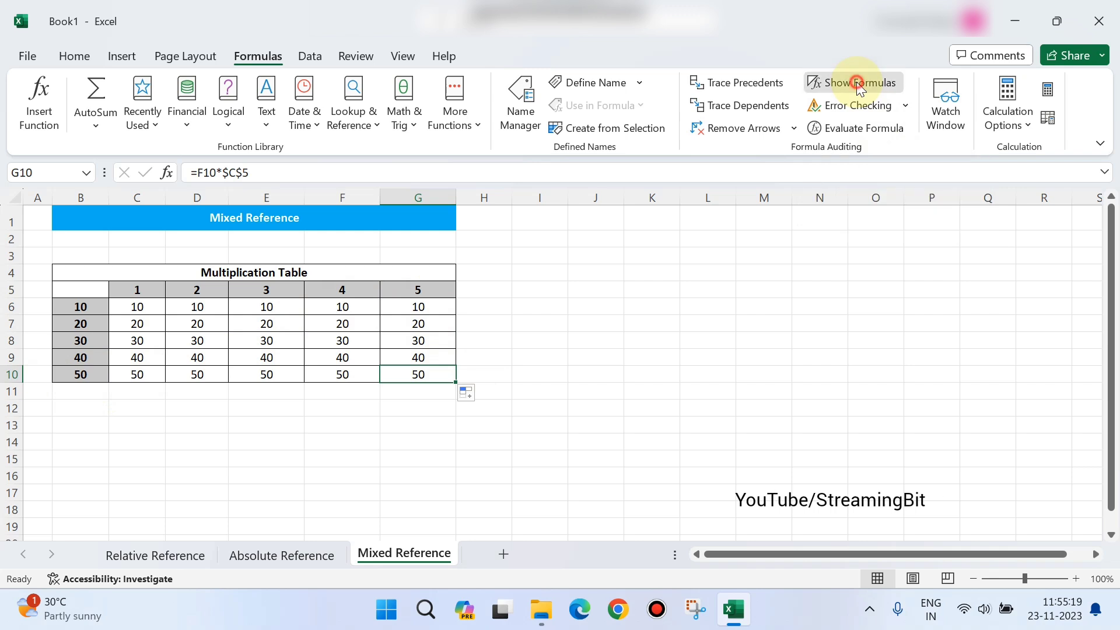
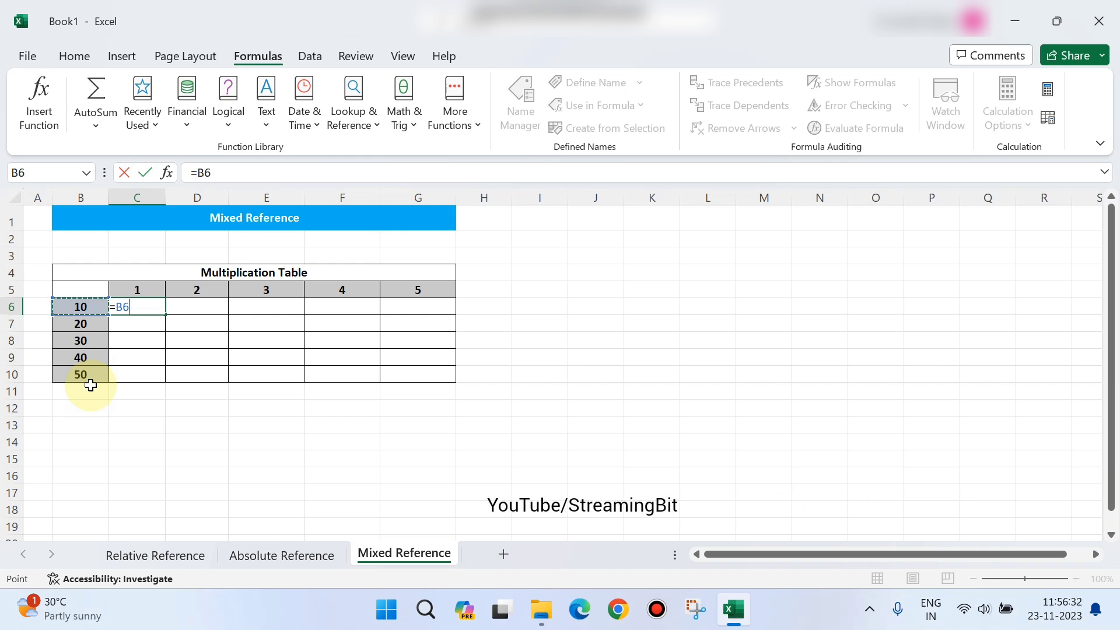
Enter =$B6*C$5 in C6, locking column B of the first factor and row 5 of the second.
key(F4)
key(F4)
key(F4)
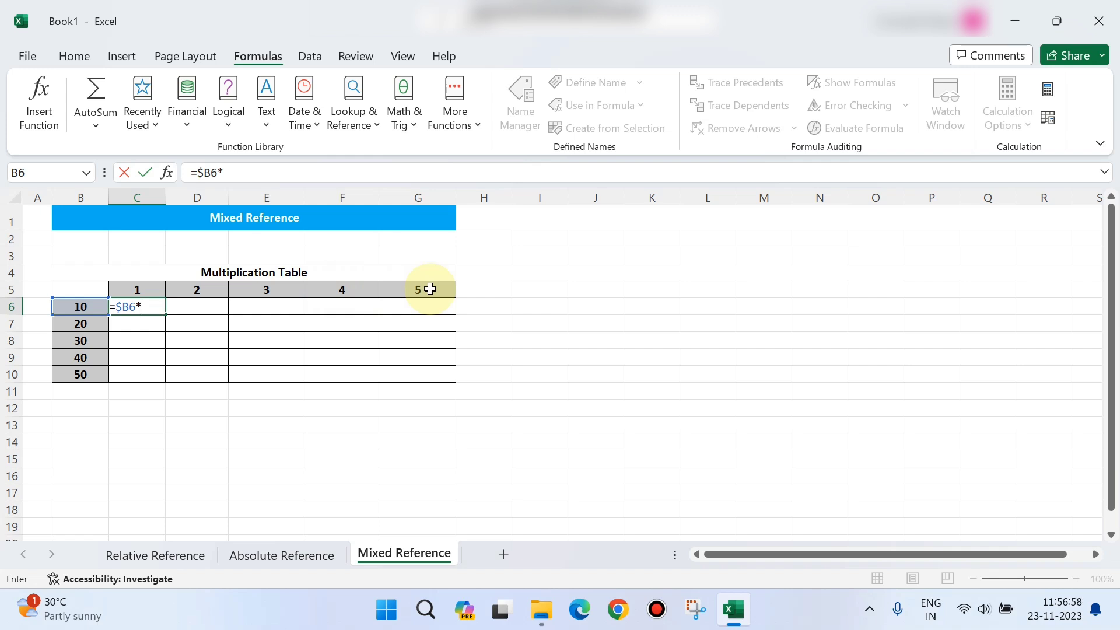
click(144, 289)
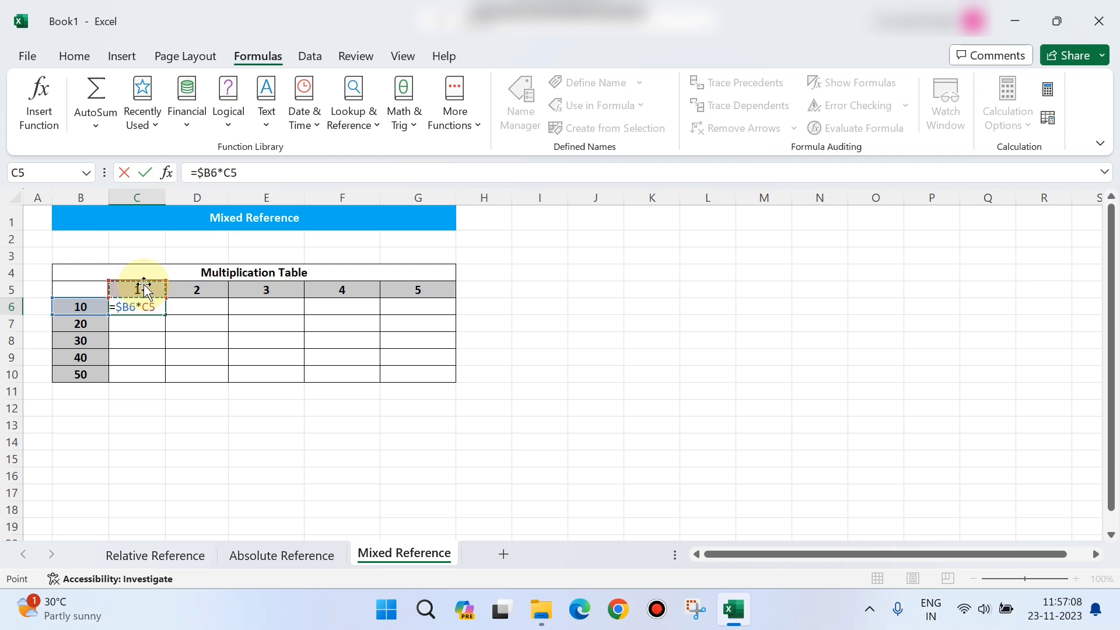
key(F4)
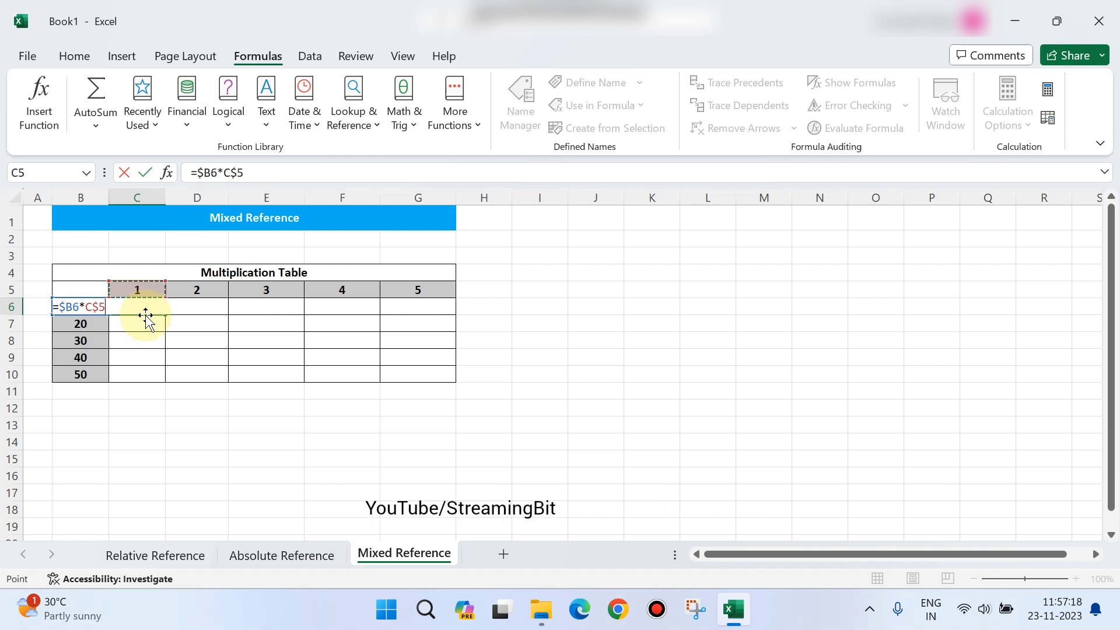
key(Return)
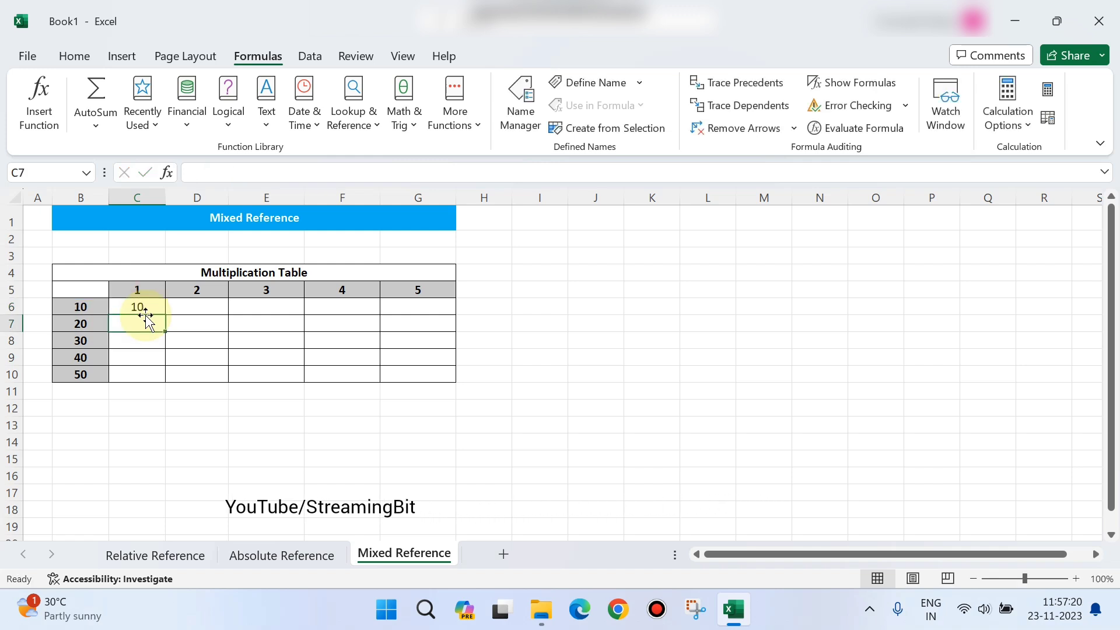
Copy the C6 mixed-reference formula through C6:G10 to fill the multiplication table and check the formula in G10.
click(163, 311)
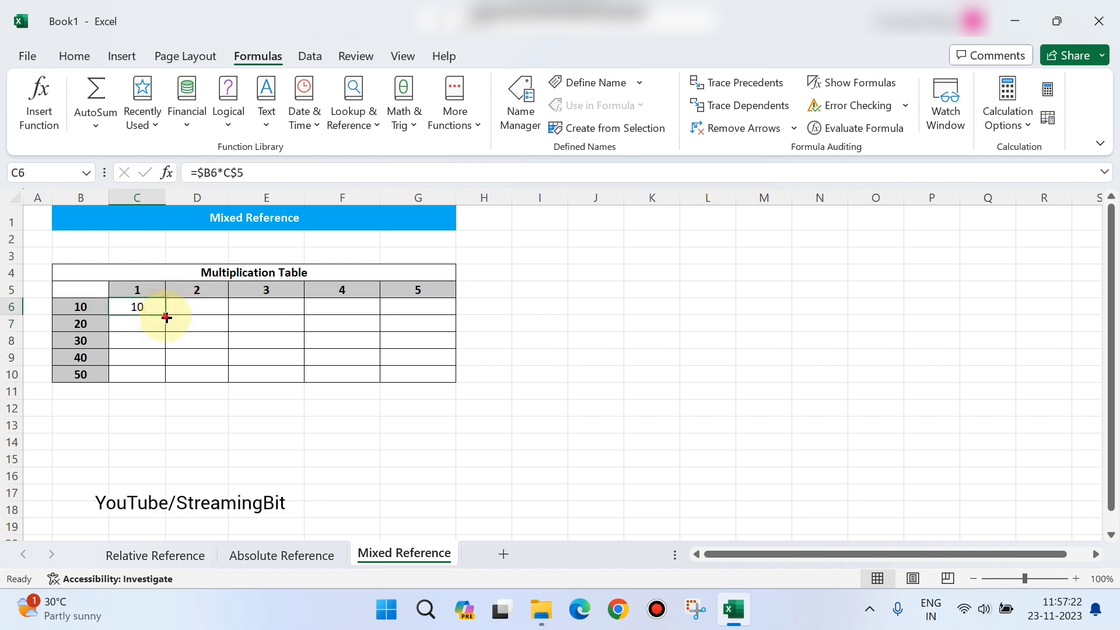
drag(166, 315, 430, 392)
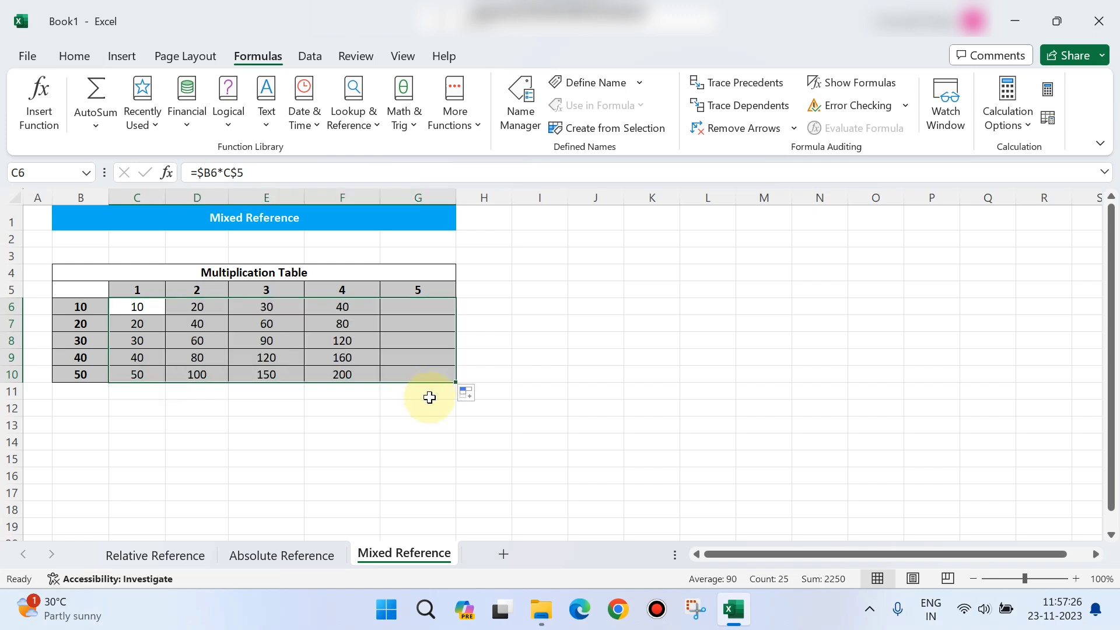
click(373, 414)
click(408, 370)
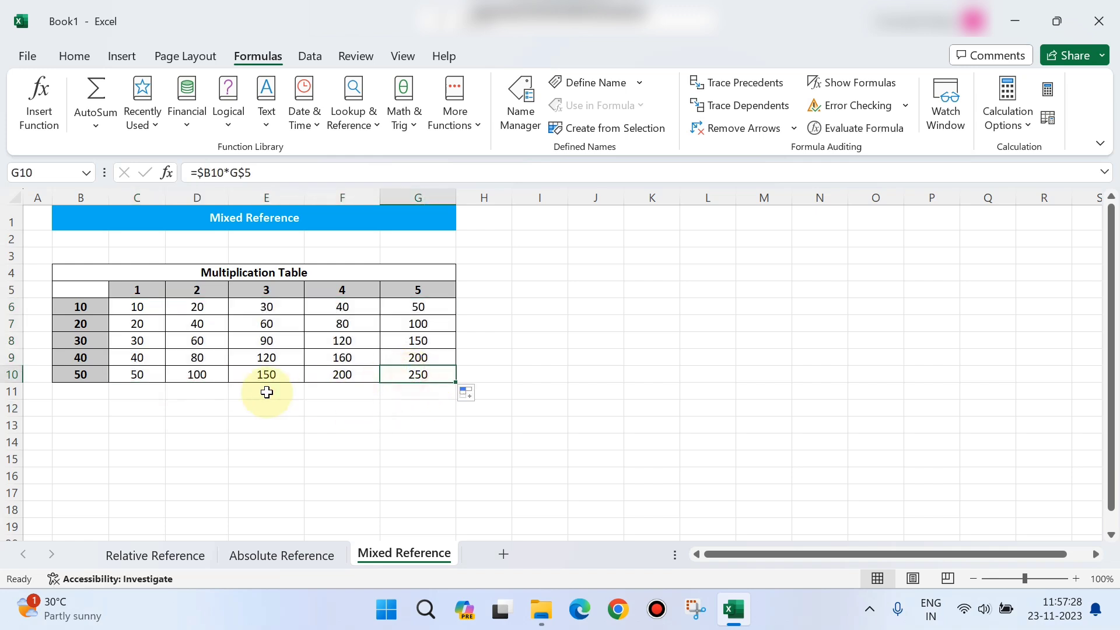